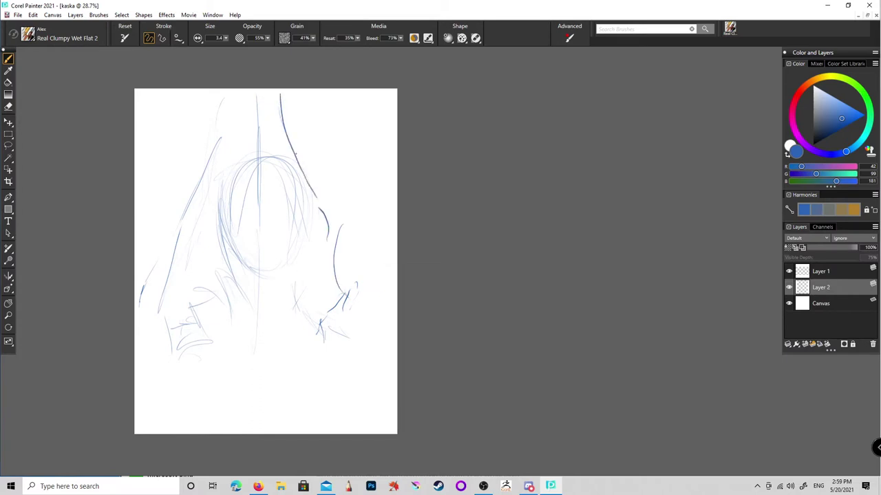
- Sketch additional blue lines for the hood edges above the head oval and along its outer sides
left_click_drag(249, 120, 245, 128)
left_click_drag(238, 160, 252, 152)
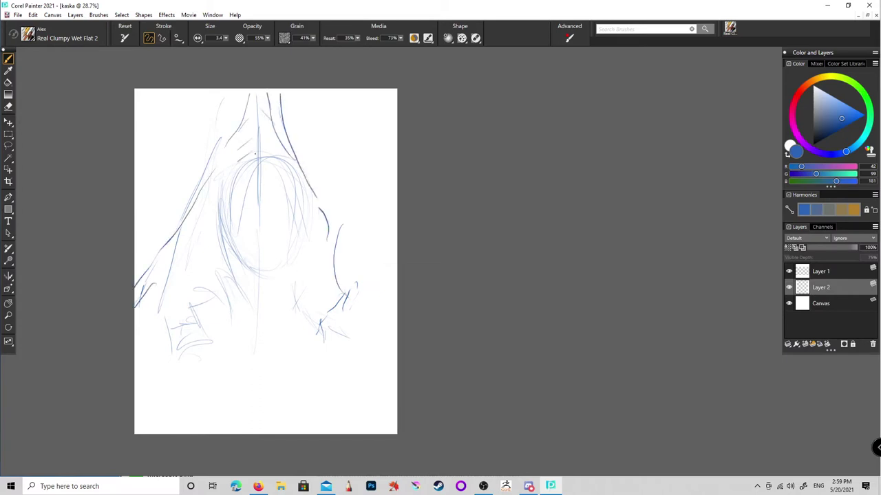
- Enlarge the brush to 66.9 and block in the background's upper right with broad dark reddish-brown strokes
left_click(798, 93)
left_click(819, 124)
key("bracketright")
key("bracketright")
key("bracketright")
left_click_drag(293, 103, 327, 184)
left_click_drag(226, 38, 244, 53)
left_click_drag(288, 93, 344, 193)
mouse_move(310, 90)
left_mouse_down()
mouse_move(348, 185)
mouse_move(375, 154)
left_mouse_up()
left_click_drag(358, 89, 396, 148)
- Set the brush to 37% grain and 31% opacity and layer more dark brown strokes in the upper right corner
mouse_move(312, 38)
left_mouse_down()
mouse_move(298, 49)
mouse_move(249, 49)
left_mouse_up()
left_click(266, 37)
left_click_drag(324, 89, 372, 172)
left_click_drag(344, 90, 389, 131)
- Paint mid-tone mauve strokes down the outside of the hood's right edge
left_click(819, 110)
left_click_drag(337, 124, 358, 160)
left_click_drag(313, 114, 347, 213)
left_click_drag(317, 141, 378, 285)
- Brush pale pink (RGB 204, 179, 178) in long strokes over the whole right side of the background
left_click(818, 100)
mouse_move(310, 113)
left_mouse_down()
mouse_move(351, 206)
mouse_move(375, 303)
left_mouse_up()
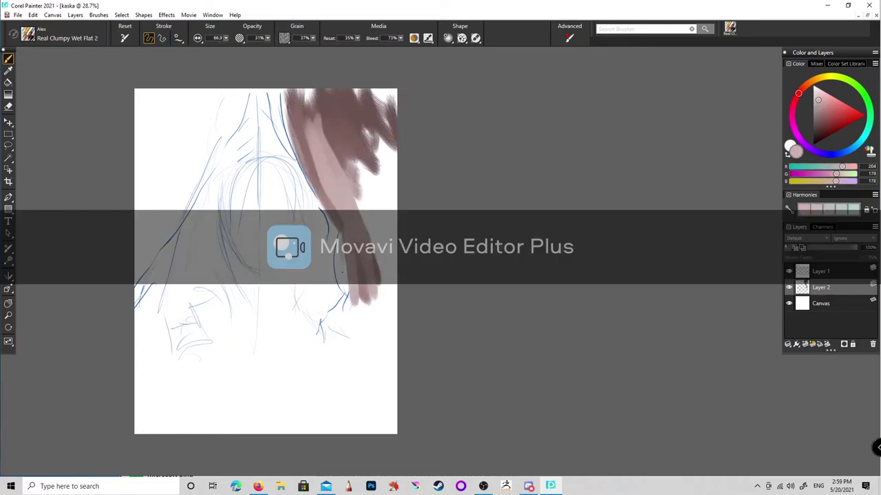
left_click_drag(341, 234, 378, 368)
left_click_drag(330, 92, 385, 206)
left_click_drag(361, 93, 395, 189)
left_click_drag(314, 89, 385, 138)
- Cover the upper left background with pale pink strokes and carry one down along the hood's right edge
left_click_drag(251, 90, 189, 179)
left_click_drag(213, 122, 138, 272)
left_click_drag(207, 89, 136, 167)
mouse_move(245, 90)
left_mouse_down()
mouse_move(172, 169)
mouse_move(317, 227)
left_mouse_up()
- Block in the hood around the head with ochre (RGB 196, 149, 76) strokes
left_click(815, 79)
left_click(837, 112)
left_click_drag(237, 120, 220, 207)
left_click_drag(227, 165, 158, 317)
left_click_drag(217, 179, 210, 282)
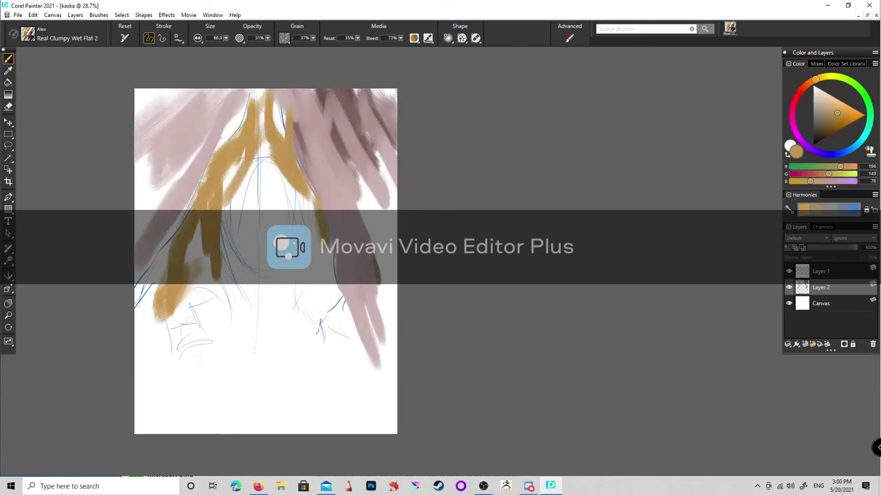
left_click_drag(176, 234, 148, 316)
left_click_drag(227, 89, 234, 155)
left_click_drag(262, 89, 269, 147)
- Brush light peach (RGB 244, 204, 142) over the hood's top and both sides and just below the chin
left_click(833, 100)
mouse_move(251, 103)
left_mouse_down()
mouse_move(227, 165)
mouse_move(293, 186)
left_mouse_up()
left_click_drag(238, 90, 220, 182)
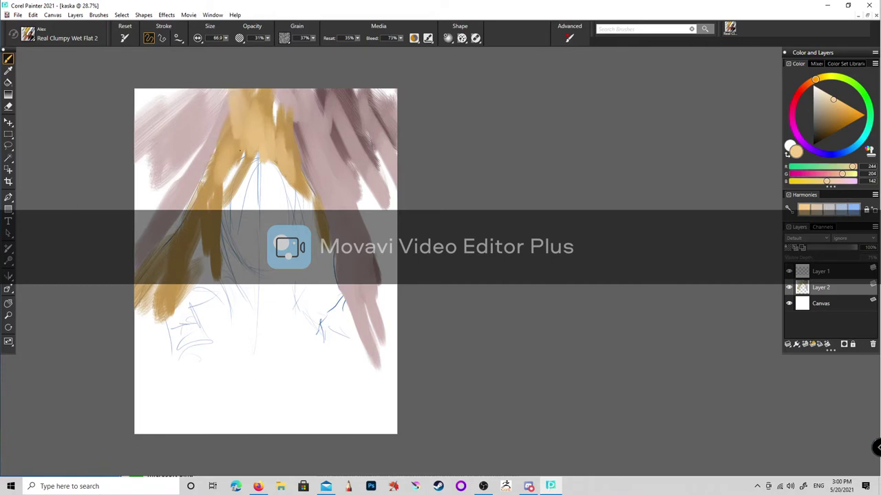
left_click_drag(240, 145, 199, 227)
left_click_drag(206, 224, 186, 278)
left_click_drag(313, 217, 330, 282)
left_click_drag(275, 279, 282, 316)
left_click_drag(251, 300, 260, 358)
- Paint near-black strokes forming a dark collar shape at the neck
left_click(815, 141)
left_click_drag(241, 282, 260, 358)
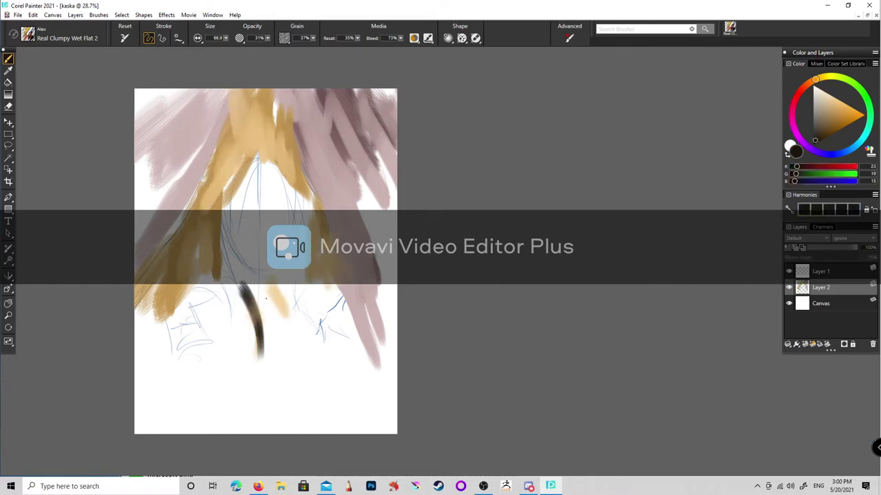
left_click_drag(272, 289, 265, 379)
left_click_drag(234, 278, 268, 327)
- Block in the clothing below the neck and on both shoulders with crimson (RGB 139, 51, 56) strokes
left_click(831, 123)
mouse_move(248, 255)
left_mouse_down()
mouse_move(227, 296)
mouse_move(251, 354)
left_mouse_up()
left_click(796, 97)
mouse_move(210, 299)
left_mouse_down()
mouse_move(232, 353)
mouse_move(220, 372)
left_mouse_up()
left_click_drag(168, 330, 183, 399)
left_click_drag(309, 296, 279, 371)
left_click_drag(296, 303, 255, 430)
left_click_drag(227, 358, 244, 430)
left_click_drag(338, 323, 327, 399)
left_click_drag(323, 364, 330, 413)
- Brush crimson strokes along the left and lower right edges of the face
left_click_drag(221, 220, 255, 282)
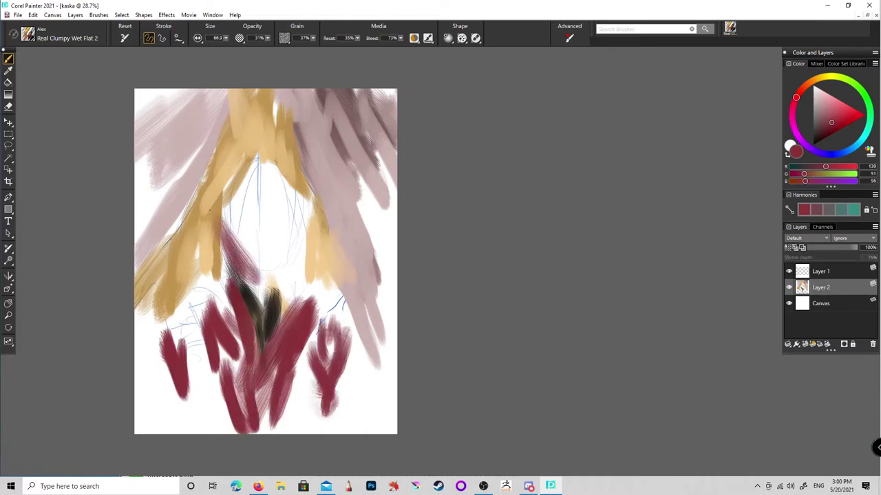
left_click_drag(217, 159, 251, 282)
left_click_drag(297, 250, 289, 275)
- Darken both sides of the face oval with broad dark grey strokes
left_click(814, 135)
left_click_drag(219, 165, 261, 283)
left_click_drag(227, 148, 275, 289)
left_click_drag(311, 199, 265, 298)
mouse_move(306, 223)
left_mouse_down()
mouse_move(234, 172)
mouse_move(258, 265)
left_mouse_up()
- Fill the face oval and forehead with mid-grey (RGB 127, 119, 120) strokes
left_click(814, 116)
left_click_drag(230, 186, 255, 268)
left_click_drag(262, 182, 267, 303)
mouse_move(247, 234)
left_mouse_down()
mouse_move(241, 152)
mouse_move(234, 179)
mouse_move(289, 289)
left_mouse_up()
left_click_drag(279, 135, 248, 189)
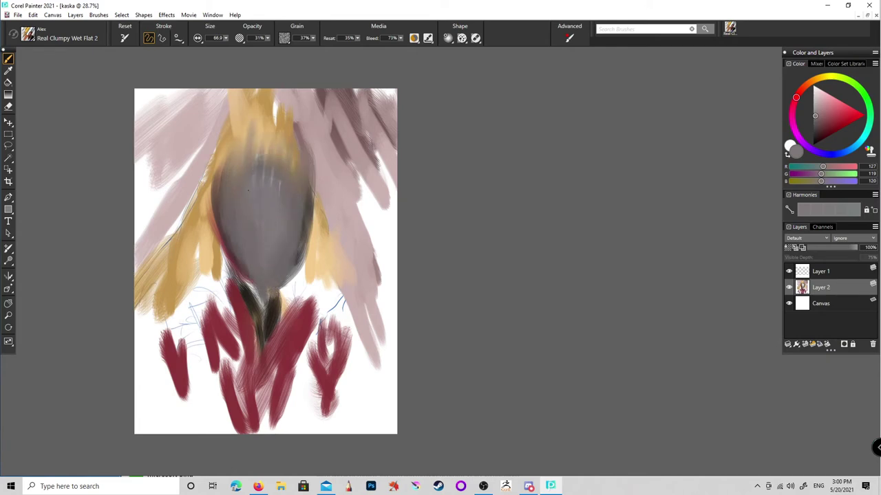
- Glaze a muted red tone over the face and the top of the neck
left_click(827, 115)
mouse_move(289, 220)
left_mouse_down()
mouse_move(237, 149)
mouse_move(259, 155)
left_mouse_up()
left_click_drag(278, 288, 272, 309)
- Reduce the brush to 3.5 and draw thin near-black horizontal guidelines for the eyes, nose and mouth
left_click(813, 139)
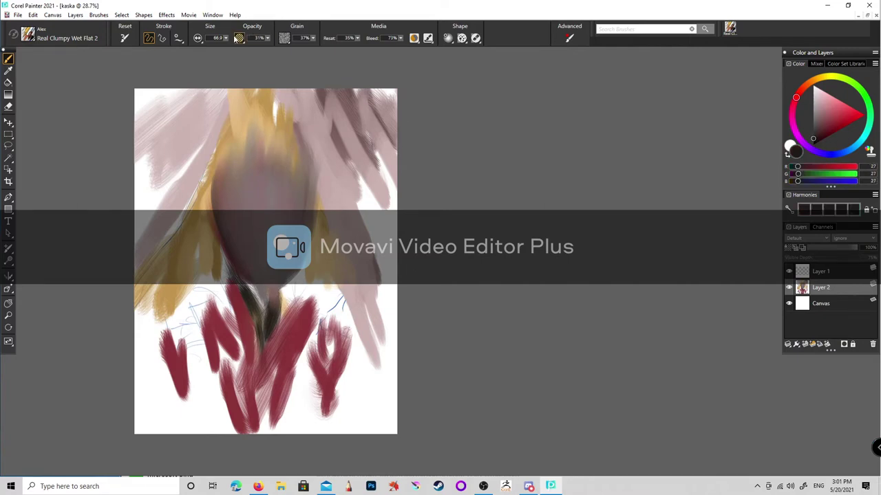
left_click_drag(226, 38, 186, 48)
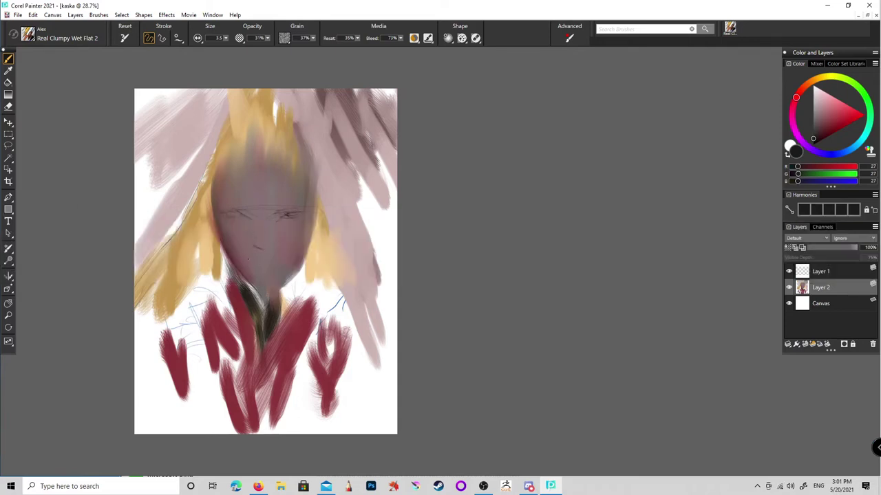
left_click_drag(235, 219, 270, 220)
left_click_drag(281, 219, 340, 219)
left_click_drag(287, 245, 315, 245)
left_click_drag(263, 267, 312, 266)
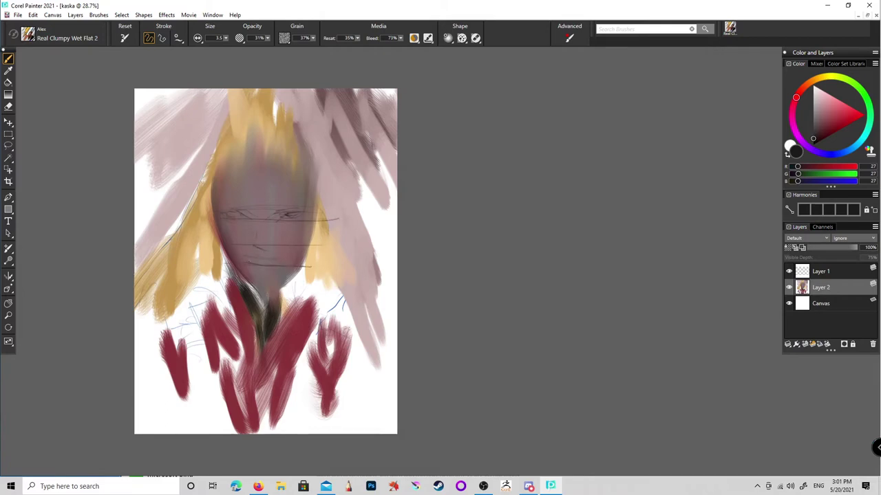
- Draw thin dark contour lines around the chin, jaw and left cheek
mouse_move(245, 265)
left_mouse_down()
mouse_move(304, 262)
mouse_move(267, 283)
left_mouse_up()
left_click_drag(221, 247, 227, 269)
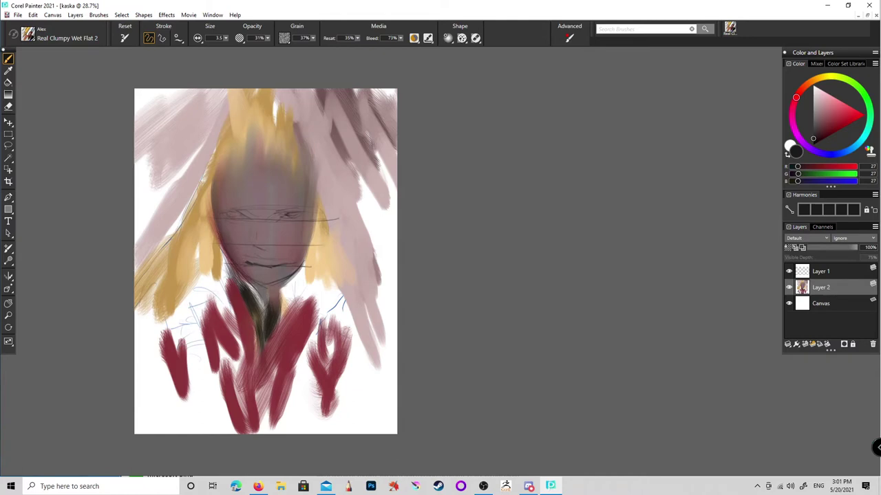
left_click_drag(216, 225, 217, 242)
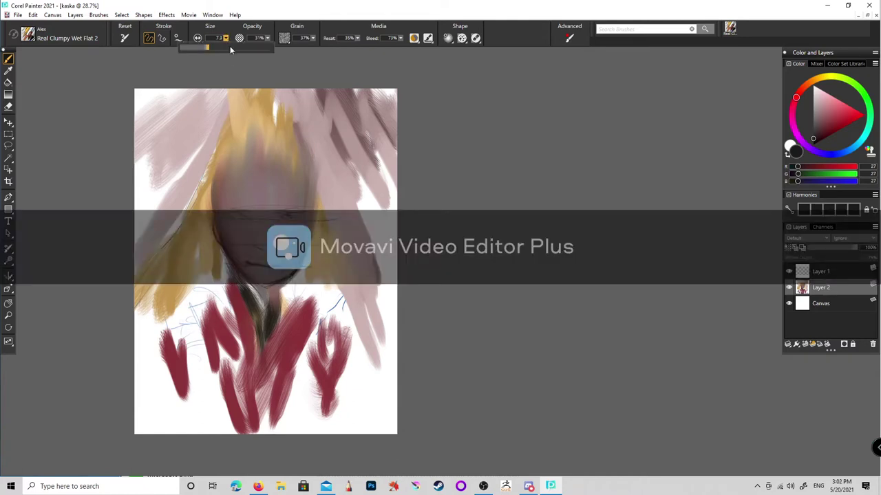
- Fill in the dark eye shapes with a dark brown tone using the 7.3 brush
left_click(269, 285, "alt")
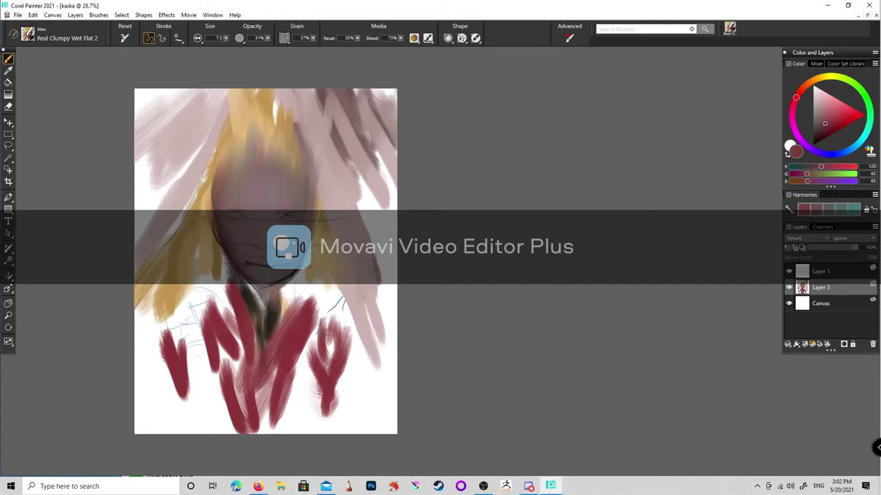
left_click(237, 218, "alt")
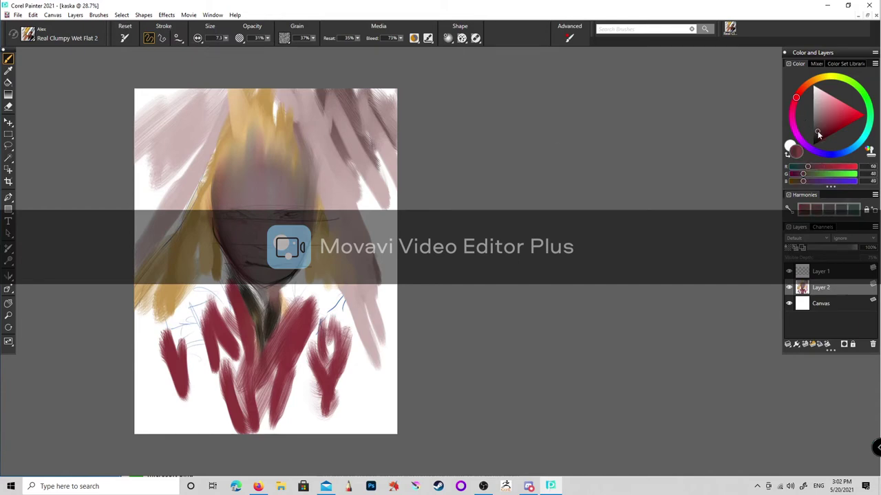
left_click_drag(277, 220, 295, 225)
- Sketch the left outline of the hair and loose fringe strands over the forehead in dark brown
left_click_drag(204, 212, 199, 237)
left_click_drag(219, 180, 207, 226)
left_click_drag(227, 161, 219, 220)
left_click_drag(246, 177, 252, 216)
left_click_drag(242, 157, 251, 227)
left_click_drag(241, 147, 205, 210)
left_click_drag(224, 162, 203, 225)
left_click_drag(256, 138, 212, 175)
- Outline the hair's right edge and reinforce the lower left jaw in dark brown
mouse_move(283, 146)
left_mouse_down()
mouse_move(313, 177)
mouse_move(318, 213)
left_mouse_up()
left_click_drag(314, 181, 318, 235)
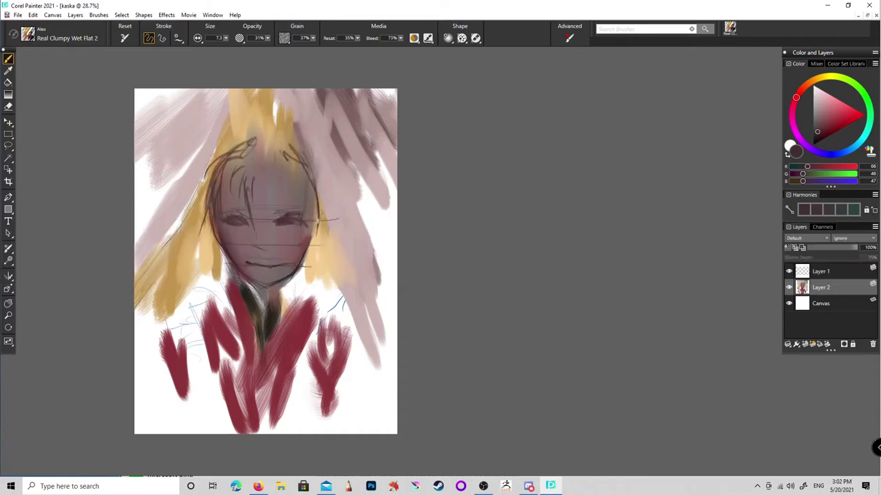
mouse_move(227, 237)
left_mouse_down()
mouse_move(216, 260)
mouse_move(227, 282)
mouse_move(224, 272)
left_mouse_up()
left_click_drag(228, 247, 219, 266)
- Set the brush size to 13.7 and fill the left side of the hair with near-black strokes
left_click(827, 121)
left_click_drag(225, 38, 219, 53)
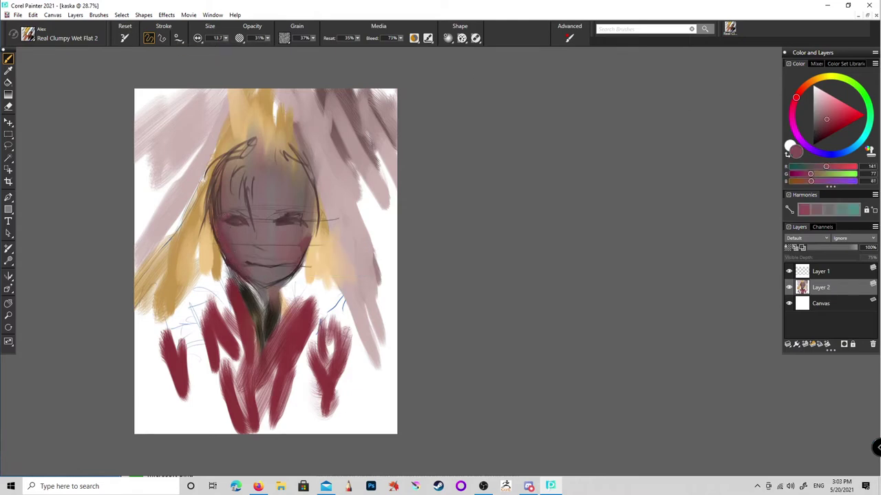
left_click(814, 142)
left_click_drag(228, 162, 219, 214)
mouse_move(221, 180)
left_mouse_down()
mouse_move(213, 234)
mouse_move(220, 218)
mouse_move(202, 227)
mouse_move(202, 200)
left_mouse_up()
mouse_move(231, 156)
left_mouse_down()
mouse_move(225, 219)
mouse_move(202, 228)
mouse_move(205, 219)
left_mouse_up()
mouse_move(248, 133)
left_mouse_down()
mouse_move(206, 183)
mouse_move(222, 183)
left_mouse_up()
mouse_move(251, 148)
left_mouse_down()
mouse_move(227, 194)
mouse_move(238, 210)
left_mouse_up()
mouse_move(243, 172)
left_mouse_down()
mouse_move(234, 215)
mouse_move(225, 203)
mouse_move(227, 222)
left_mouse_up()
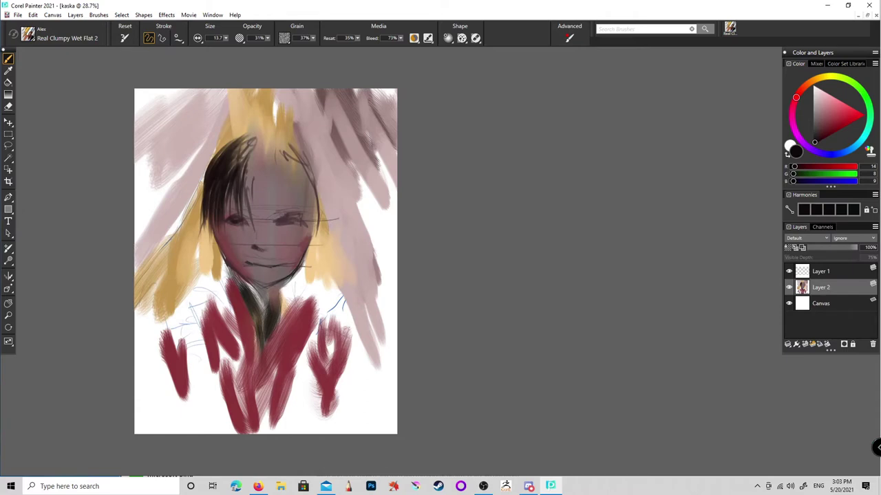
- Refine the left eye and surrounding skin with a 5.4 brush, sampling skin and hair tones from the painting
left_click(285, 186, "alt")
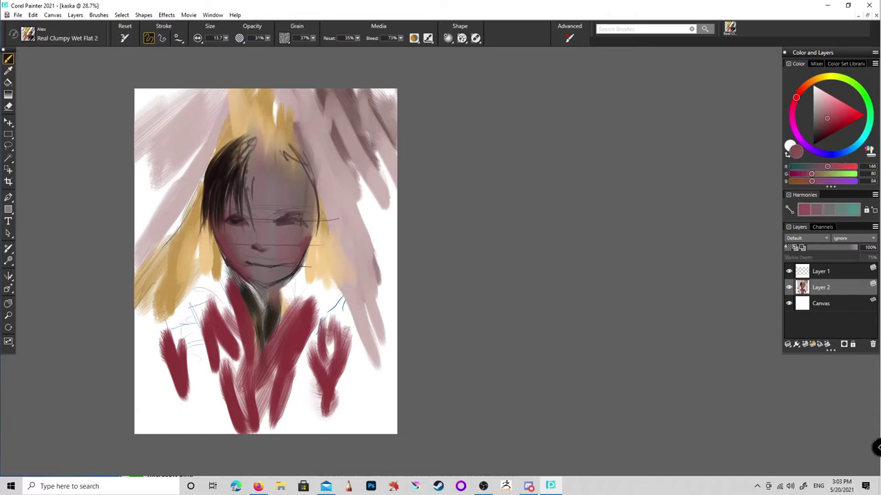
left_click(235, 242, "alt")
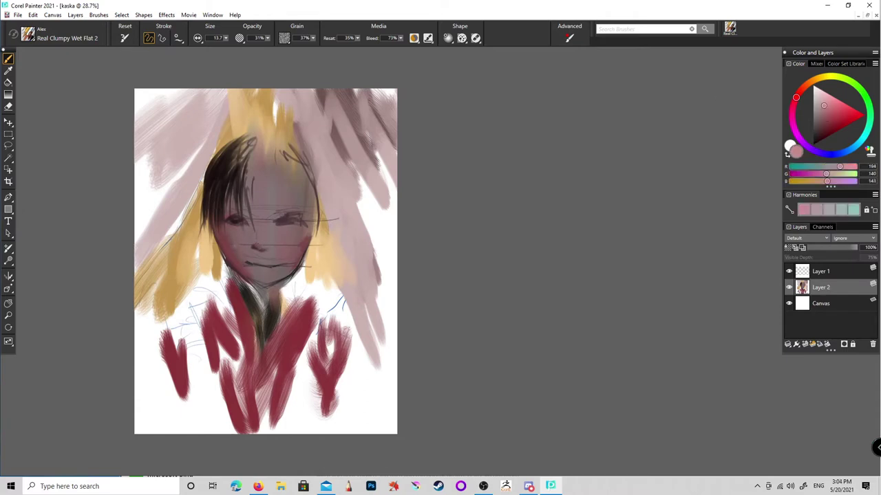
left_click(233, 222, "alt")
left_click_drag(225, 38, 200, 48)
left_click(210, 181, "alt")
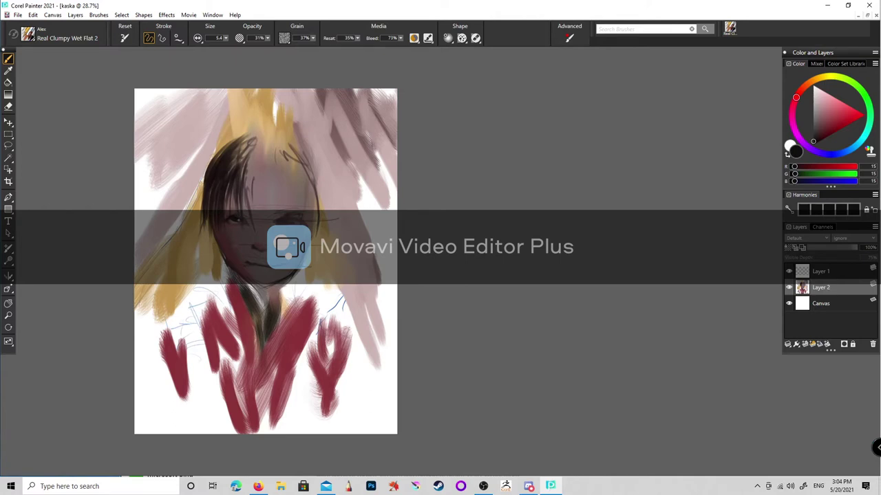
left_click(80, 133, "alt")
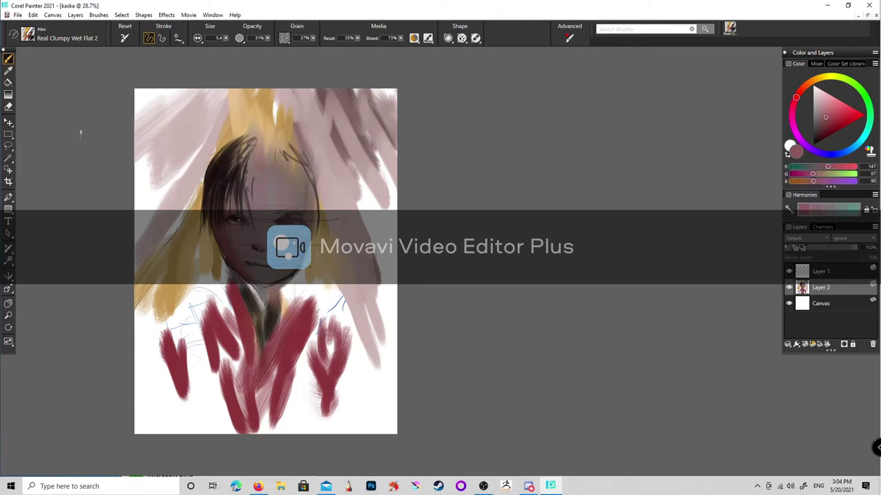
- Set the brush size to 9.8 and add near-black fringe strands over the middle of the forehead
left_click_drag(225, 38, 237, 48)
left_click(222, 172, "alt")
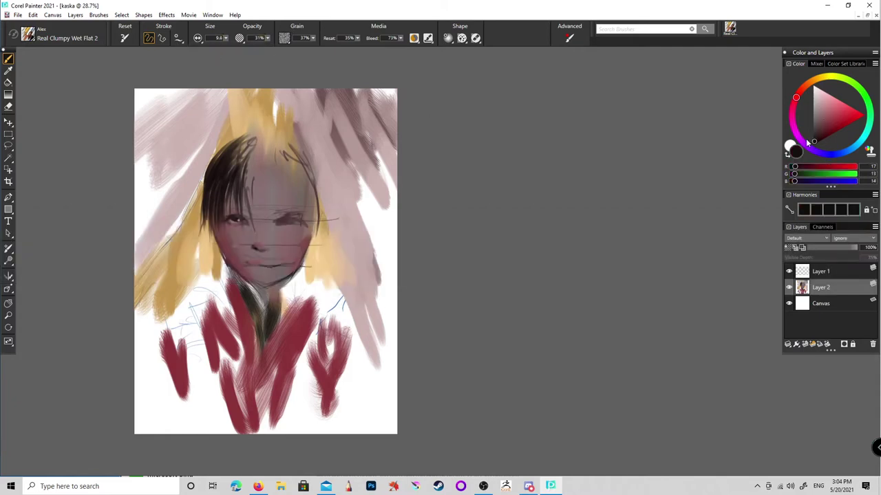
mouse_move(266, 164)
left_mouse_down()
mouse_move(260, 213)
mouse_move(248, 216)
left_mouse_up()
mouse_move(255, 149)
left_mouse_down()
mouse_move(246, 197)
mouse_move(238, 192)
left_mouse_up()
- Outline the jaw and the hood's lower left edge with bold near-black strokes
mouse_move(216, 222)
left_mouse_down()
mouse_move(210, 242)
mouse_move(252, 293)
mouse_move(267, 282)
mouse_move(275, 290)
left_mouse_up()
left_click_drag(297, 271, 300, 279)
mouse_move(312, 236)
left_mouse_down()
mouse_move(297, 278)
mouse_move(297, 267)
left_mouse_up()
left_click_drag(197, 192, 135, 277)
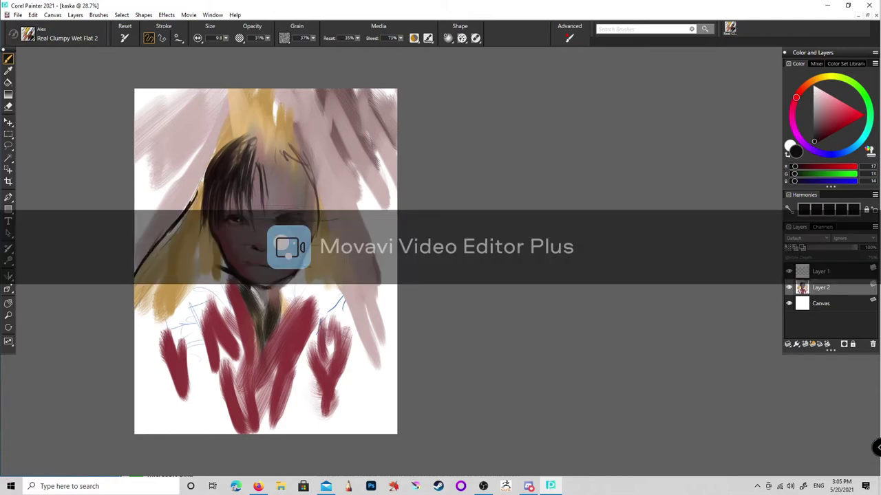
- Darken the right eye, enlarge the brush to 21.7 and fill the crown, fringe and right side of the hair near-black
left_click_drag(285, 218, 294, 220)
left_click_drag(227, 39, 241, 39)
mouse_move(256, 144)
left_mouse_down()
mouse_move(259, 196)
mouse_move(266, 183)
left_mouse_up()
left_click_drag(289, 150, 282, 180)
left_click_drag(303, 134, 296, 167)
left_click_drag(272, 132, 251, 179)
mouse_move(310, 150)
left_mouse_down()
mouse_move(303, 187)
mouse_move(311, 208)
left_mouse_up()
left_click_drag(304, 167, 283, 207)
mouse_move(270, 153)
left_mouse_down()
mouse_move(265, 208)
mouse_move(253, 173)
left_mouse_up()
mouse_move(293, 162)
left_mouse_down()
mouse_move(288, 200)
mouse_move(302, 215)
left_mouse_up()
mouse_move(274, 168)
left_mouse_down()
mouse_move(273, 213)
mouse_move(259, 223)
mouse_move(252, 185)
left_mouse_up()
- Draw a thin near-black outline for the ear on the right side of the face
left_click(242, 238, "alt")
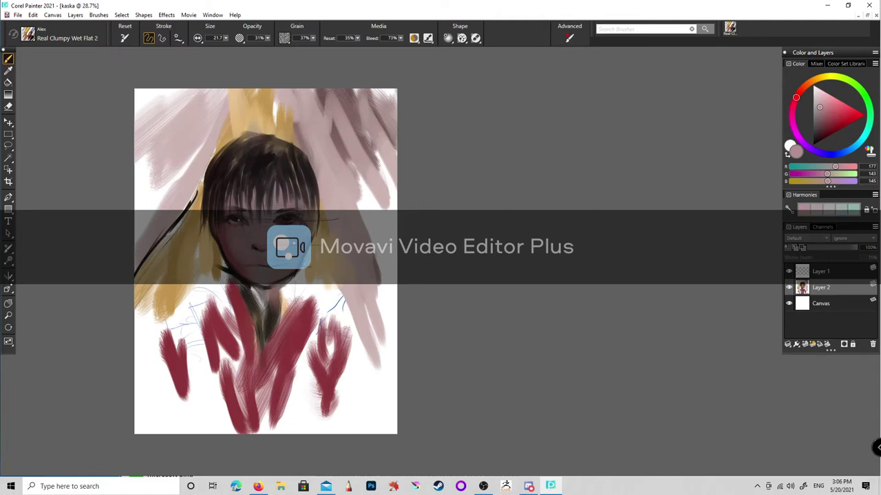
left_click_drag(224, 38, 190, 47)
left_click_drag(818, 104, 813, 144)
left_click_drag(319, 214, 315, 238)
- Rework the hood lining above the head and beside the jaw with sampled ochre and cream tones at brush size 12.8
left_click(241, 110, "alt")
mouse_move(219, 38)
left_mouse_down()
mouse_move(206, 48)
mouse_move(215, 47)
left_mouse_up()
left_click_drag(310, 241, 311, 251)
mouse_move(225, 254)
left_mouse_down()
mouse_move(223, 268)
mouse_move(212, 260)
mouse_move(205, 270)
left_mouse_up()
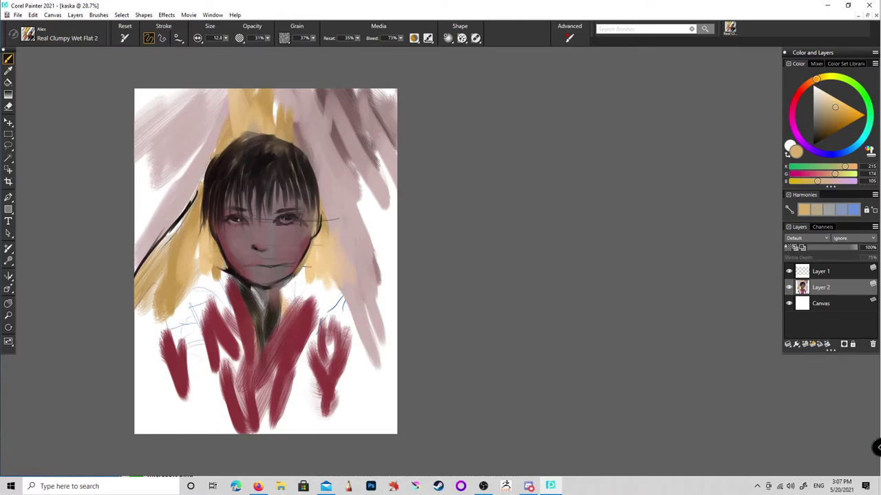
left_click(196, 199, "alt")
mouse_move(249, 105)
left_mouse_down()
mouse_move(262, 134)
mouse_move(278, 127)
mouse_move(289, 140)
mouse_move(275, 118)
mouse_move(283, 124)
left_mouse_up()
mouse_move(219, 250)
left_mouse_down()
mouse_move(207, 278)
mouse_move(216, 263)
left_mouse_up()
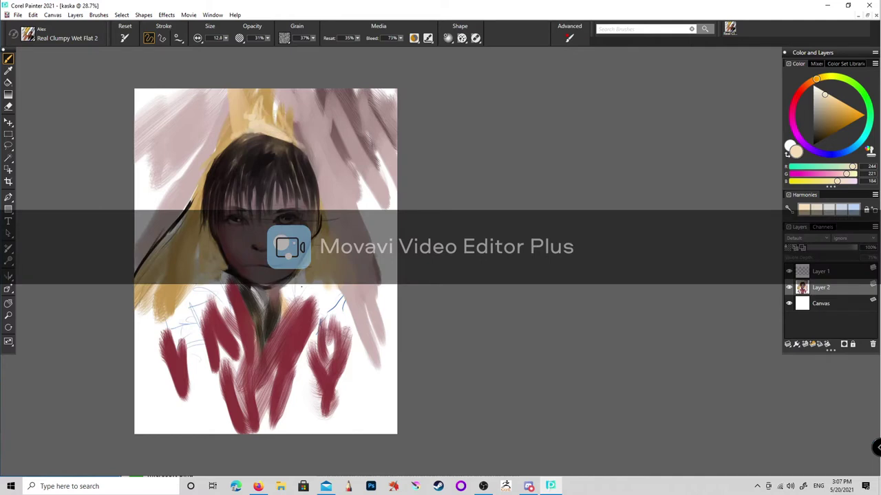
- Set up a near-black colour and a 5.1 brush for fine dark outlines
left_click(812, 140)
key("bracketleft")
key("bracketleft")
key("bracketleft")
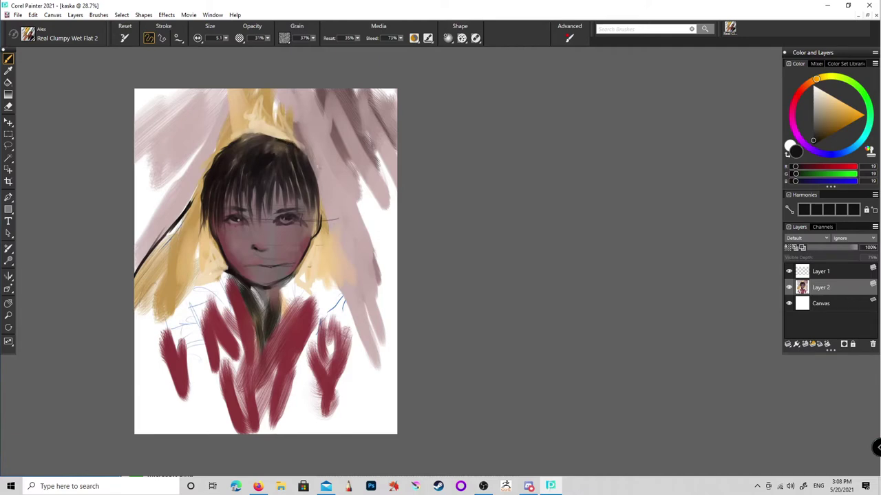
- Blend the face with skin tones sampled near the right eye and nose, using a 10.5 brush
left_click(288, 218, "alt")
key("bracketright")
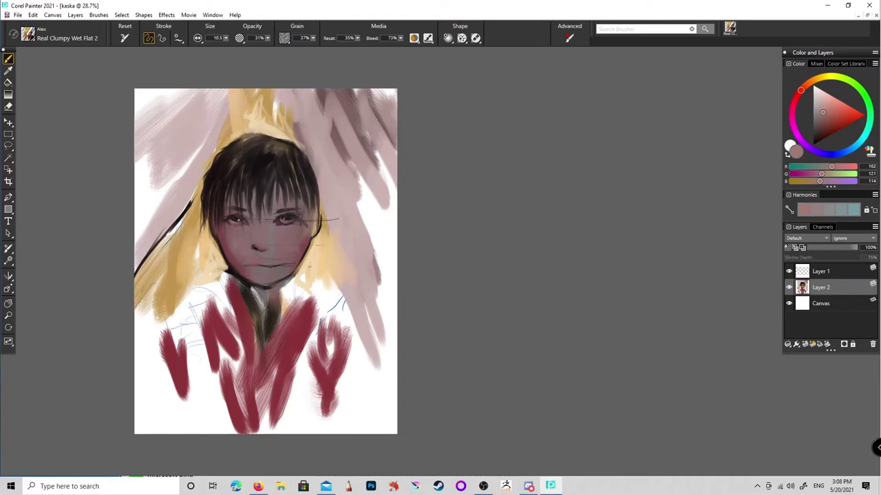
left_click(275, 248, "alt")
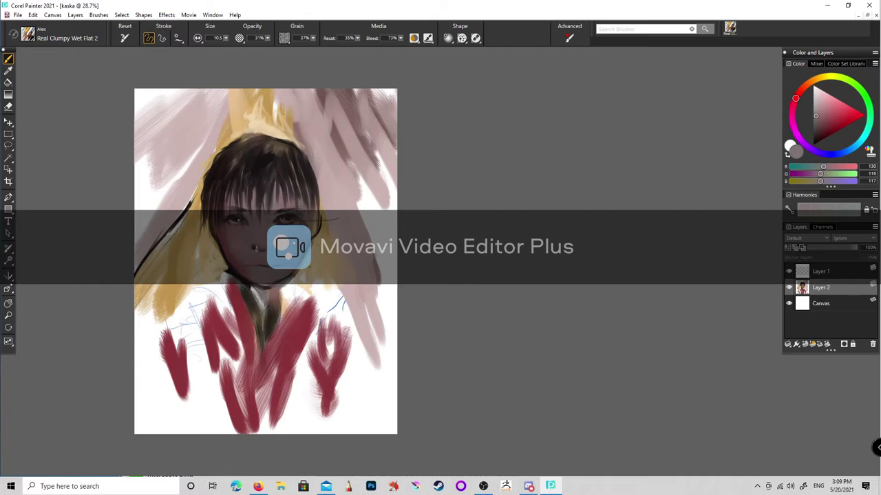
- Paint the lips in pink tones with an 18.4 brush and define them in dark red at size 2.9
left_click(258, 265, "alt")
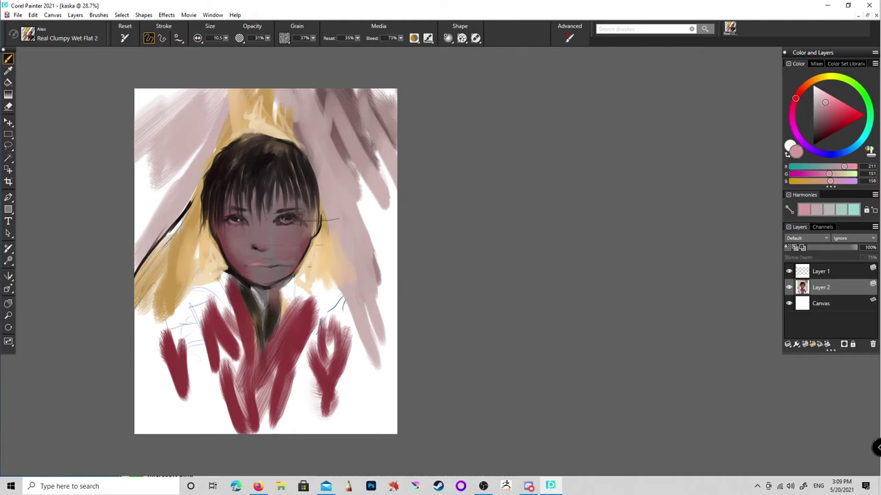
left_click_drag(220, 38, 237, 48)
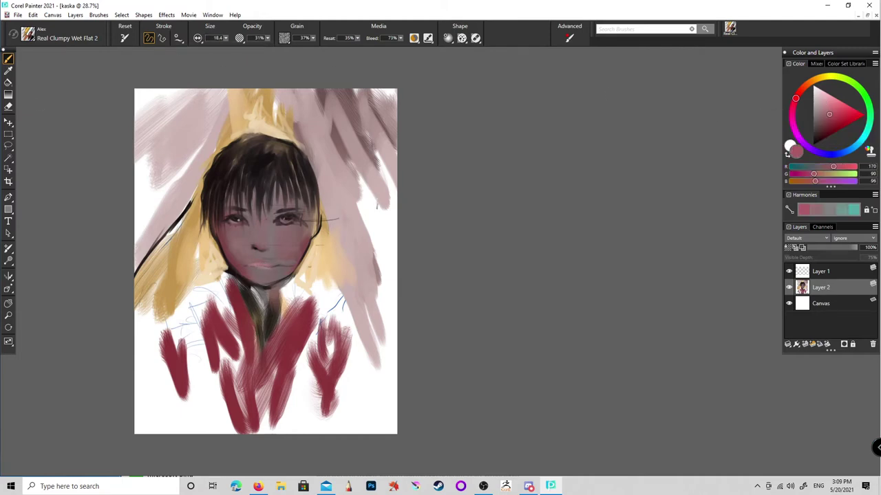
left_click(820, 132)
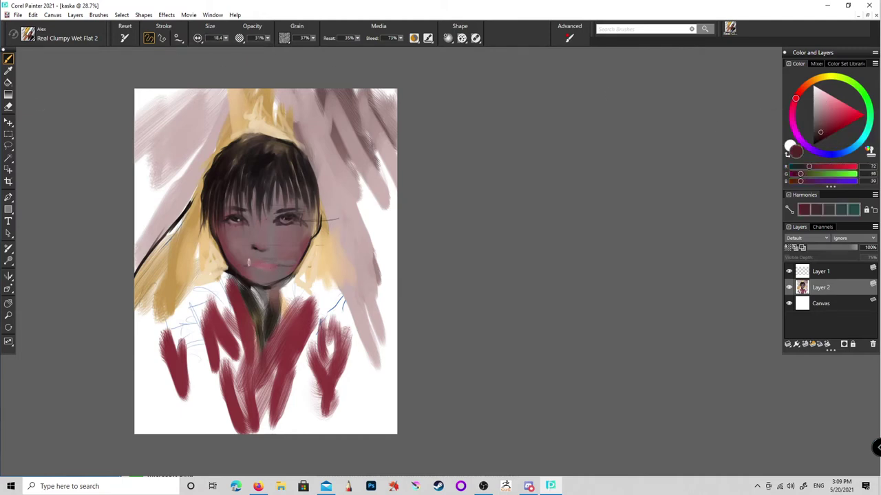
left_click_drag(220, 38, 205, 45)
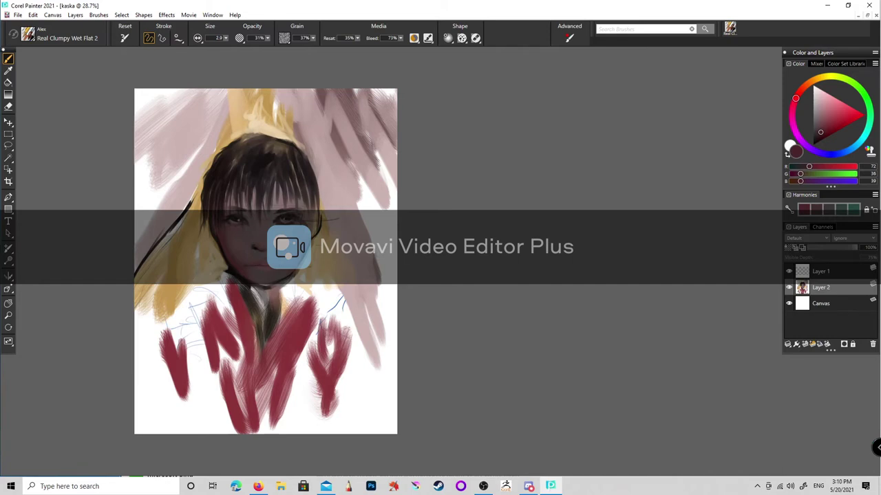
- Sample the greyish skin tone beside the mouth and enlarge the brush to 7.8
left_click(250, 261, "alt")
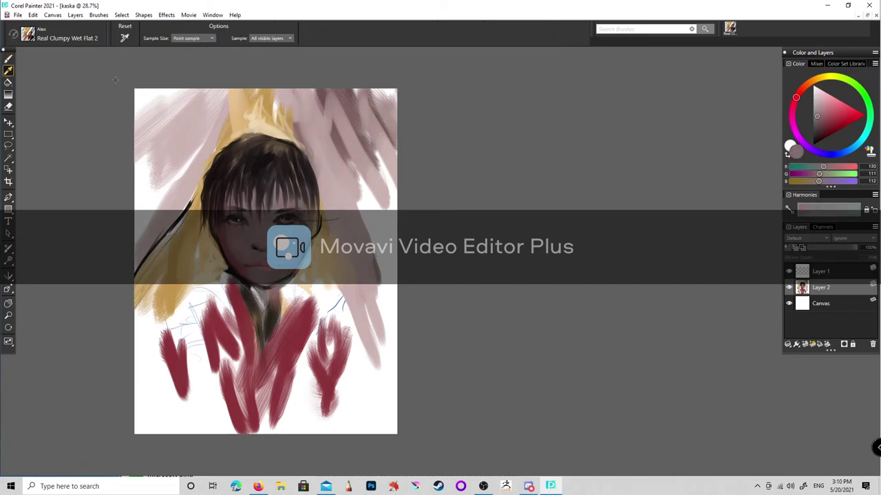
key("bracketright")
key("bracketright")
key("bracketright")
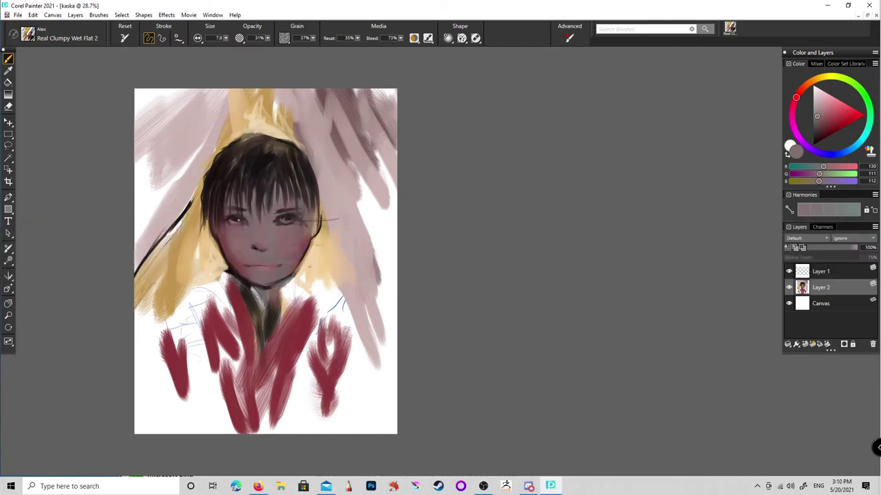
- Blend the face and neck with dark red, muted rose and greyish pink tones, enlarging the brush to 14.6
left_click(827, 128)
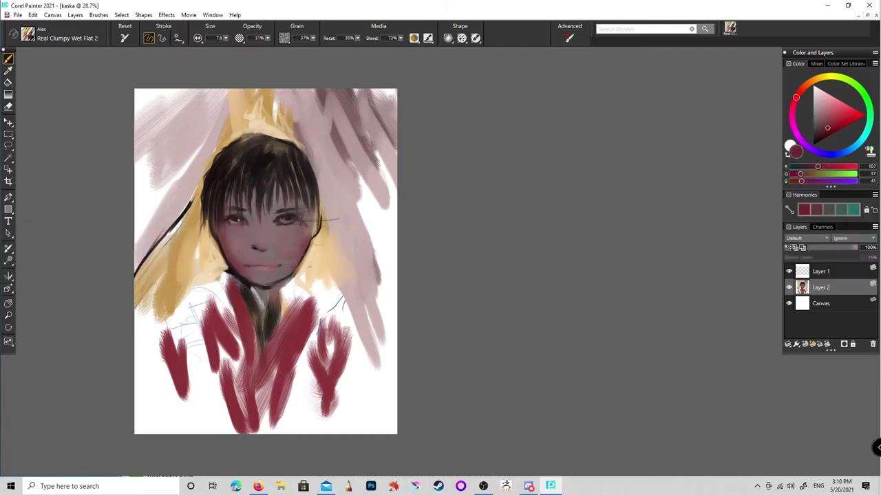
left_click(822, 113)
key("]")
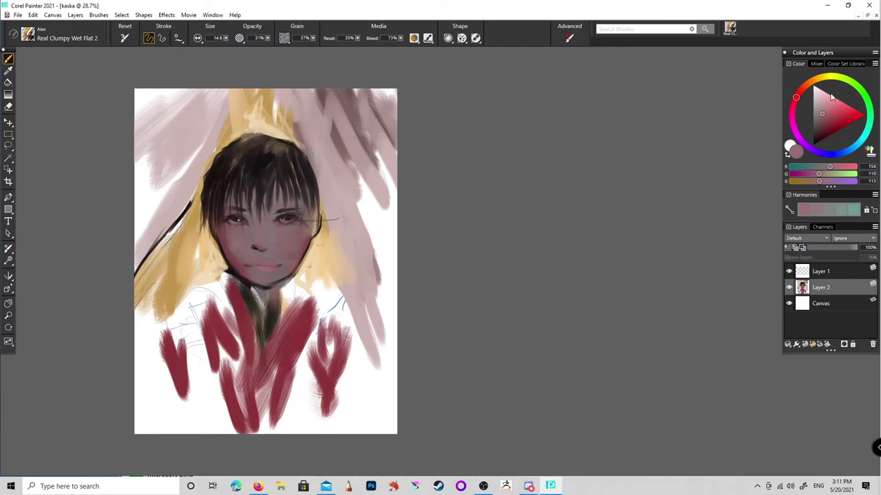
left_click(824, 123)
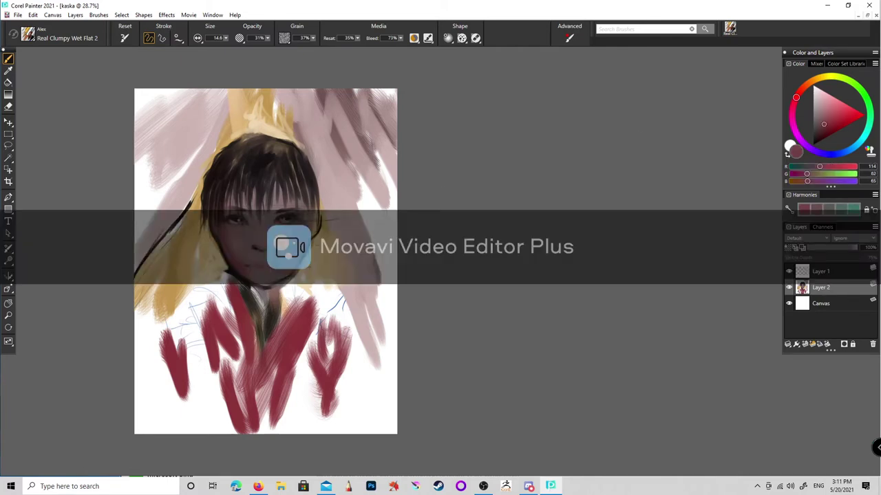
left_click(817, 113)
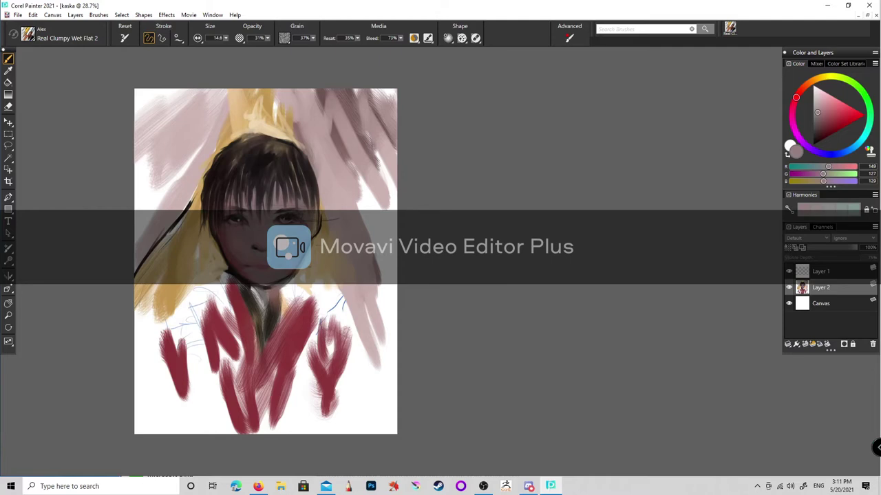
left_click_drag(284, 286, 275, 318)
- Darken the jaw and neck edge with a near-black colour and a 3.5 brush
left_click_drag(821, 118, 815, 136)
left_click(225, 37)
left_click_drag(209, 47, 199, 47)
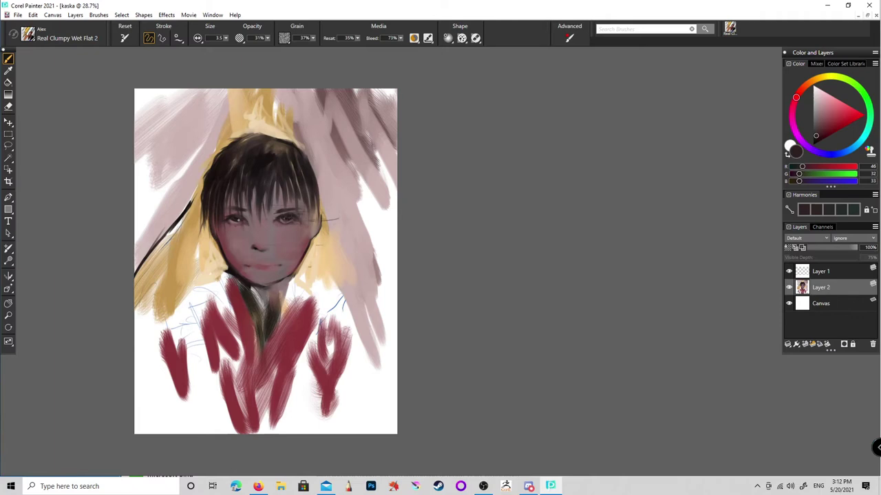
left_click_drag(294, 271, 284, 301)
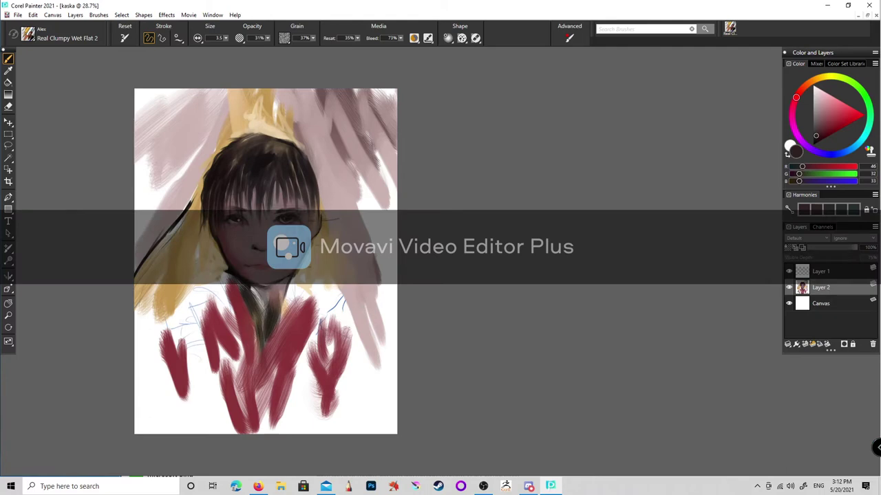
- Touch up the lips with dark rose and pale pink, then choose a muted red and enlarge the brush to 6.4
left_click(823, 126)
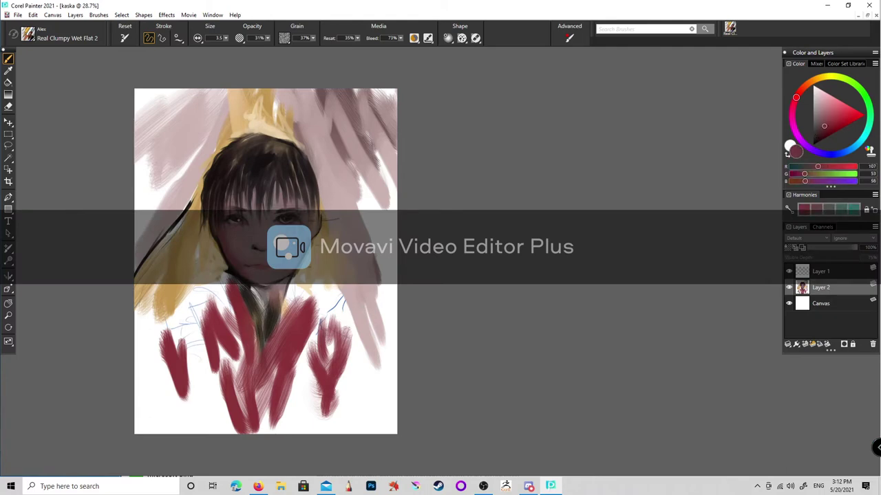
left_click(818, 93)
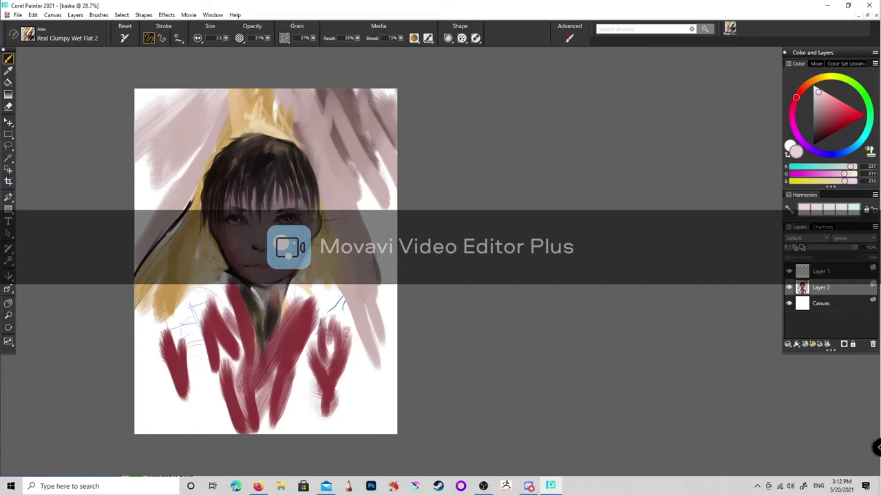
left_click(826, 122)
key("bracketright")
key("bracketright")
key("bracketright")
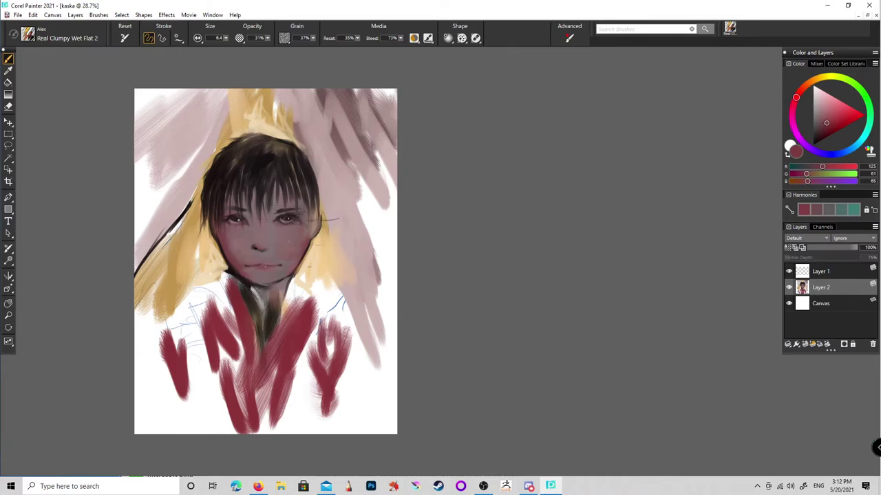
- Add black strands to the hair with 6.4 and 2.3 brushes, then sample the cream tone beside the jaw at size 4.7
left_click(298, 135, "alt")
mouse_move(312, 174)
left_mouse_down()
mouse_move(307, 221)
mouse_move(317, 208)
mouse_move(315, 218)
left_mouse_up()
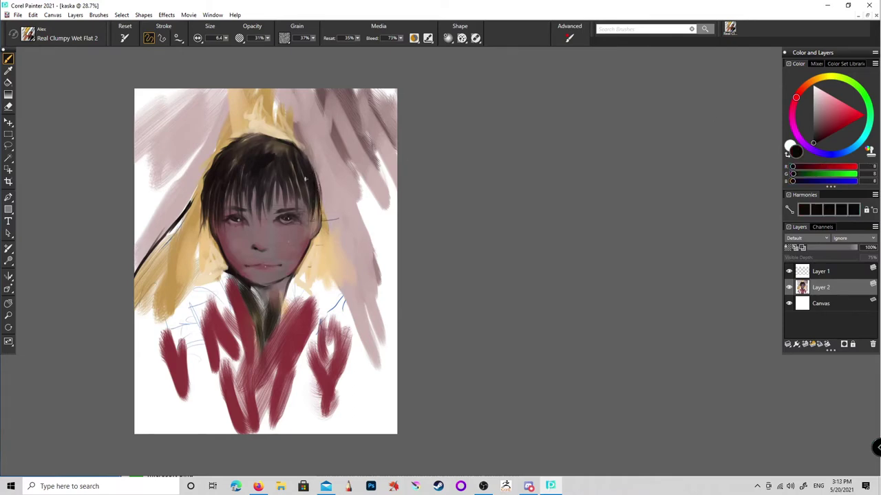
left_click_drag(270, 138, 289, 142)
left_click_drag(265, 135, 285, 142)
left_click_drag(224, 38, 200, 47)
mouse_move(270, 137)
left_mouse_down()
mouse_move(285, 139)
mouse_move(265, 134)
left_mouse_up()
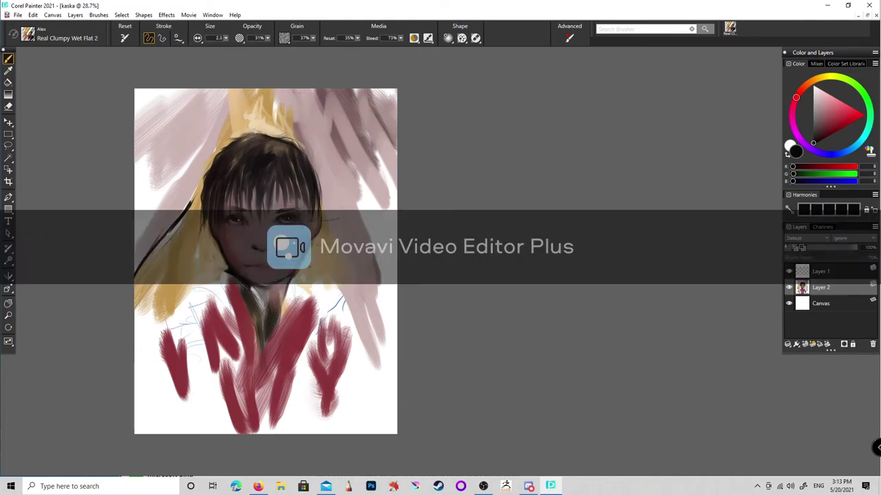
left_click(237, 272, "alt")
left_click_drag(218, 38, 228, 47)
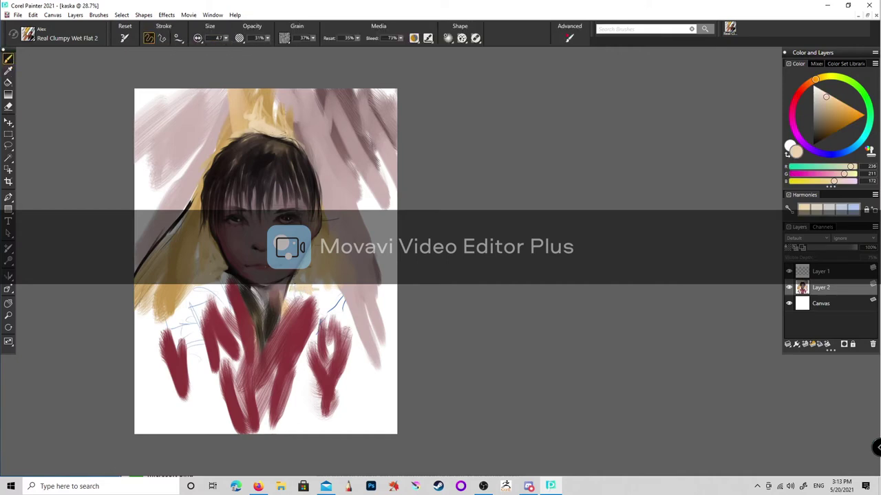
- Paint over the dark neck area with light grey-white strokes using a 16.7 brush to form the neck scarf
left_click(324, 299, "alt")
key("bracketright")
key("bracketright")
key("bracketright")
key("bracketright")
left_click_drag(258, 328, 257, 366)
left_click(248, 302, "alt")
mouse_move(256, 295)
left_mouse_down()
mouse_move(259, 353)
mouse_move(246, 302)
mouse_move(252, 329)
mouse_move(271, 341)
left_mouse_up()
left_click_drag(282, 288, 268, 358)
left_click_drag(274, 321, 262, 375)
left_click_drag(267, 300, 267, 344)
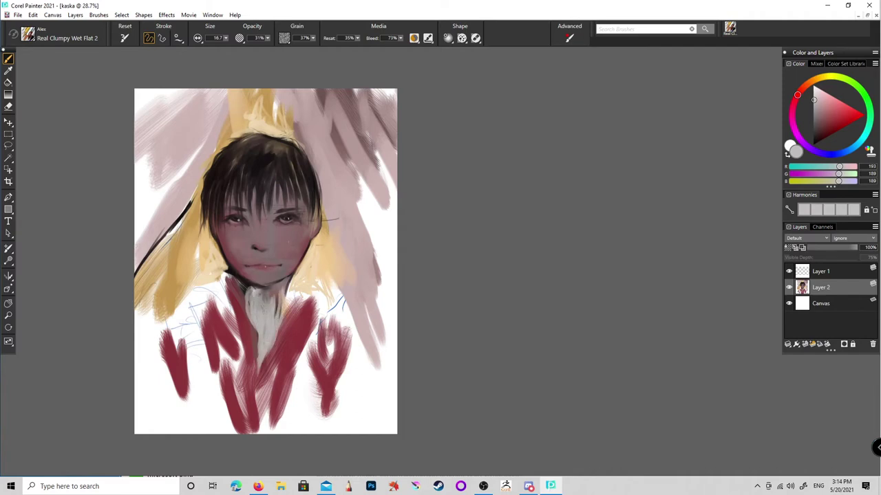
left_click_drag(276, 298, 280, 324)
- Draw long near-black strokes along the left edge and folds of the hood
left_click(814, 142)
mouse_move(231, 90)
left_mouse_down()
mouse_move(205, 157)
mouse_move(158, 218)
left_mouse_up()
left_click_drag(221, 131, 134, 246)
left_click_drag(200, 148, 137, 254)
left_click_drag(163, 226, 135, 287)
left_click_drag(187, 213, 134, 344)
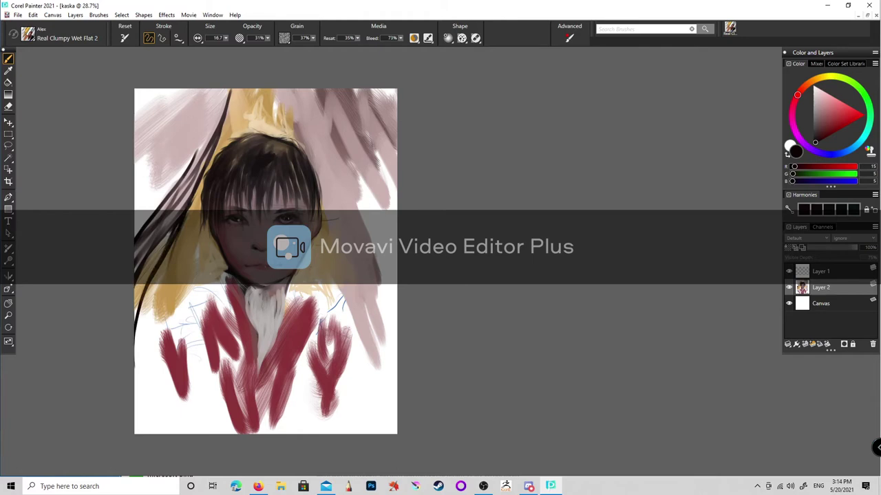
mouse_move(227, 96)
left_mouse_down()
mouse_move(135, 200)
mouse_move(142, 202)
mouse_move(135, 165)
mouse_move(216, 124)
mouse_move(194, 164)
left_mouse_up()
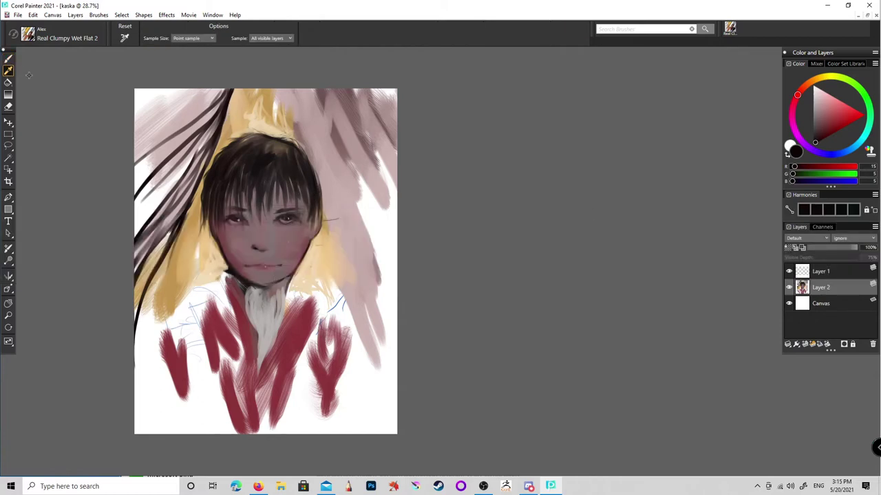
- Sample the near-black tone at the neck and outline the collar and both shoulders
left_click(270, 184, "alt")
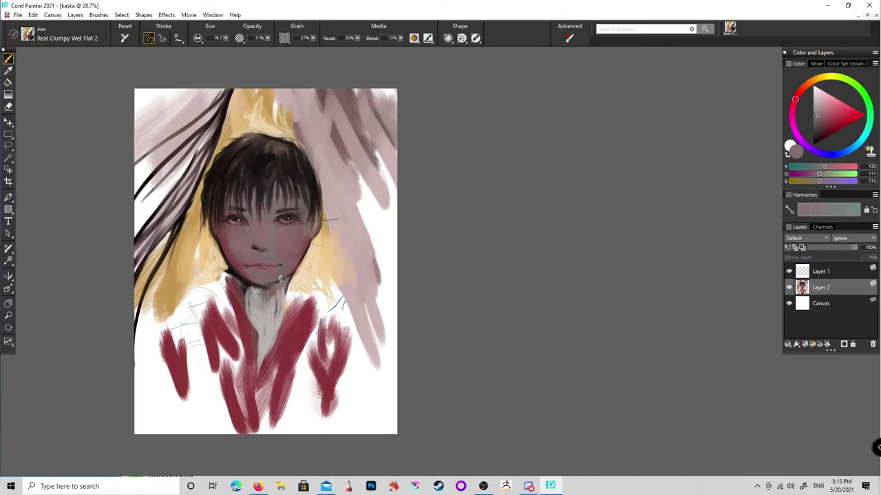
left_click(283, 294, "alt")
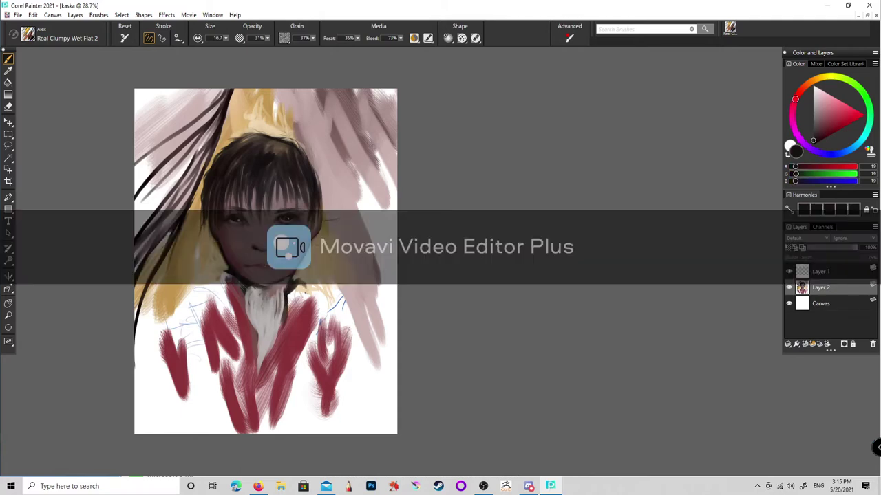
left_click_drag(295, 278, 307, 309)
mouse_move(224, 274)
left_mouse_down()
mouse_move(182, 319)
mouse_move(190, 322)
left_mouse_up()
left_click_drag(313, 297, 341, 331)
- Add dark diagonal fold strokes across the upper-left drapery
left_click_drag(200, 113, 137, 161)
mouse_move(206, 96)
left_mouse_down()
mouse_move(136, 141)
mouse_move(136, 127)
mouse_move(136, 180)
left_mouse_up()
left_click_drag(183, 129, 136, 211)
left_click_drag(161, 168, 137, 215)
mouse_move(180, 136)
left_mouse_down()
mouse_move(136, 236)
mouse_move(136, 273)
mouse_move(157, 278)
left_mouse_up()
- Extend the dark outlines of the left shoulder, the hand above it and the right shoulder
left_click_drag(177, 315, 144, 358)
left_click_drag(169, 314, 144, 331)
left_click_drag(158, 270, 146, 331)
left_click_drag(153, 278, 139, 362)
left_click_drag(333, 318, 376, 361)
left_click_drag(360, 326, 369, 338)
- Outline the hood's right edge and the right hand in near-black, down to the right sleeve
left_click_drag(289, 89, 315, 164)
left_click_drag(310, 124, 340, 209)
mouse_move(348, 288)
left_mouse_down()
mouse_move(358, 334)
mouse_move(356, 322)
left_mouse_up()
mouse_move(359, 269)
left_mouse_down()
mouse_move(355, 333)
mouse_move(362, 306)
mouse_move(369, 331)
mouse_move(360, 384)
left_mouse_up()
mouse_move(324, 210)
left_mouse_down()
mouse_move(330, 270)
mouse_move(350, 309)
left_mouse_up()
left_click_drag(366, 294, 396, 395)
left_click_drag(344, 338, 381, 369)
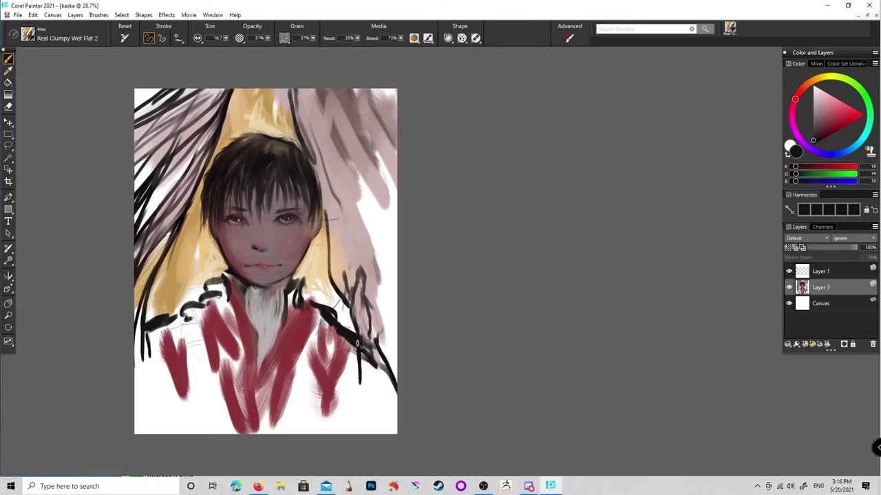
- Outline the left hand on the hood and fill it with a sampled muted rose-grey tone
mouse_move(160, 232)
left_mouse_down()
mouse_move(165, 278)
mouse_move(157, 279)
mouse_move(163, 249)
mouse_move(147, 322)
left_mouse_up()
left_click_drag(160, 285, 149, 317)
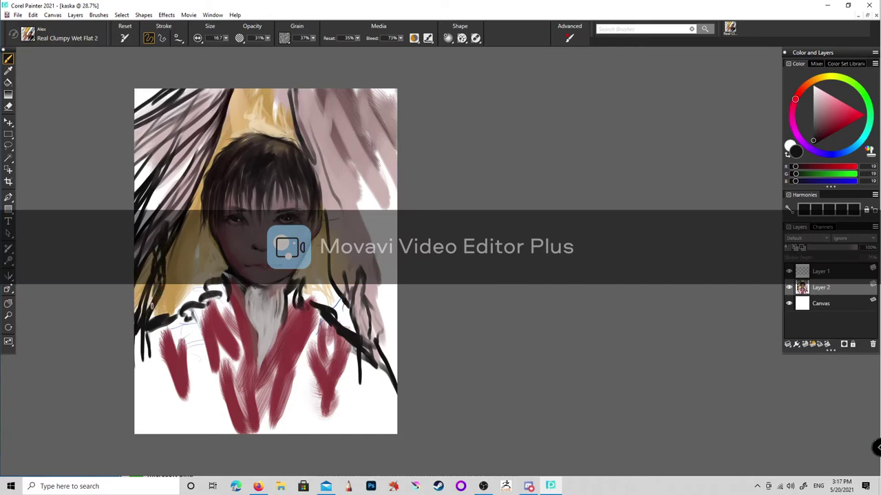
left_click(152, 307, "alt")
left_click_drag(159, 277, 143, 313)
left_click_drag(157, 244, 151, 257)
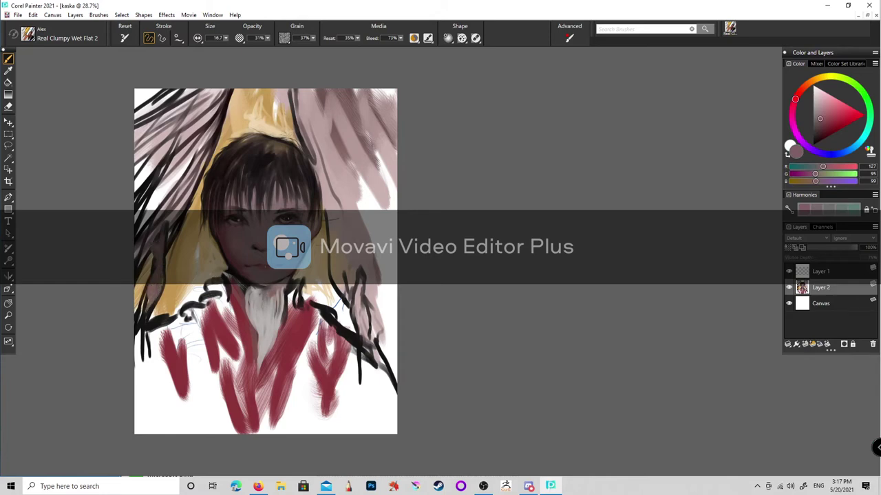
- Sharpen the left hand's contour with sampled dark tones and shade beside it in grey using a 6.8 brush
left_click(177, 194, "alt")
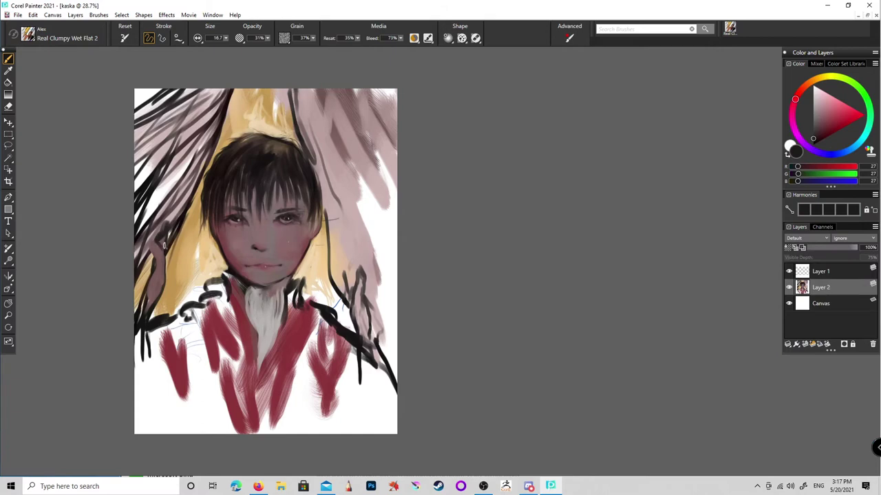
mouse_move(152, 241)
left_mouse_down()
mouse_move(150, 259)
mouse_move(158, 256)
mouse_move(147, 302)
left_mouse_up()
left_click(181, 219, "alt")
left_click_drag(172, 225, 166, 227)
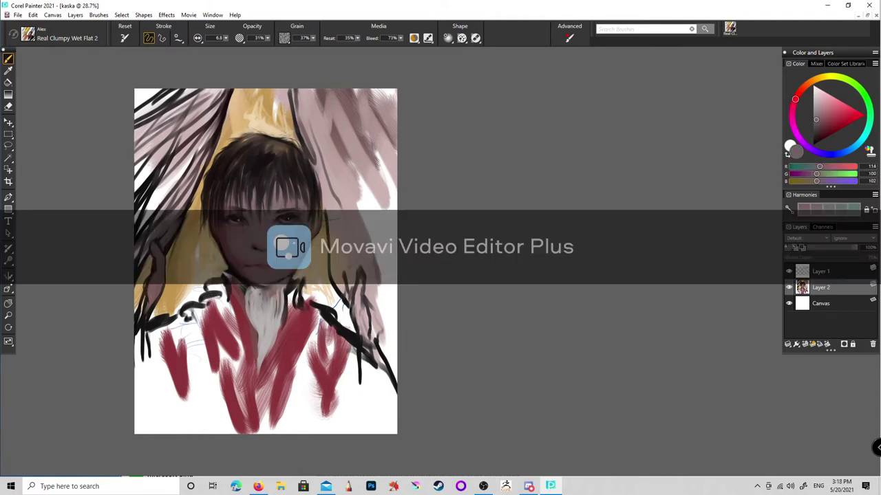
left_click_drag(142, 250, 140, 307)
- Retouch the painting with greyish pink, muted rose and dark grey tones using a 10.5 brush
left_click(818, 102)
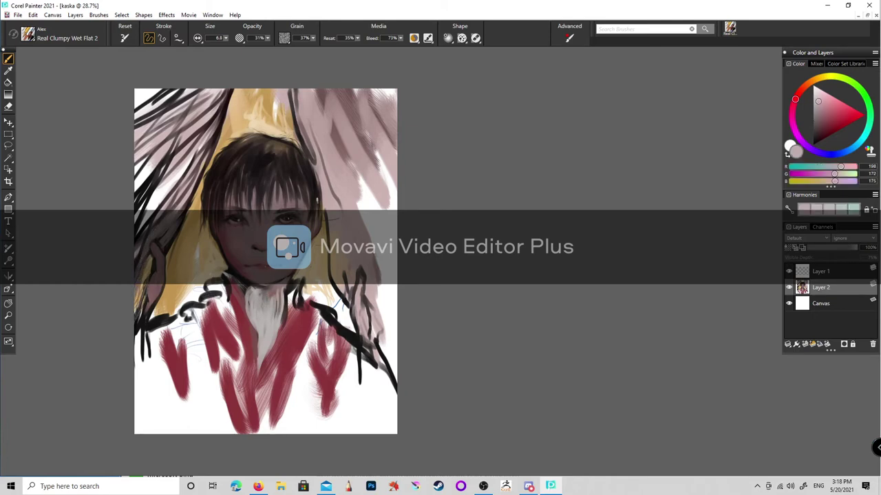
left_click_drag(219, 38, 234, 50)
left_click(819, 111)
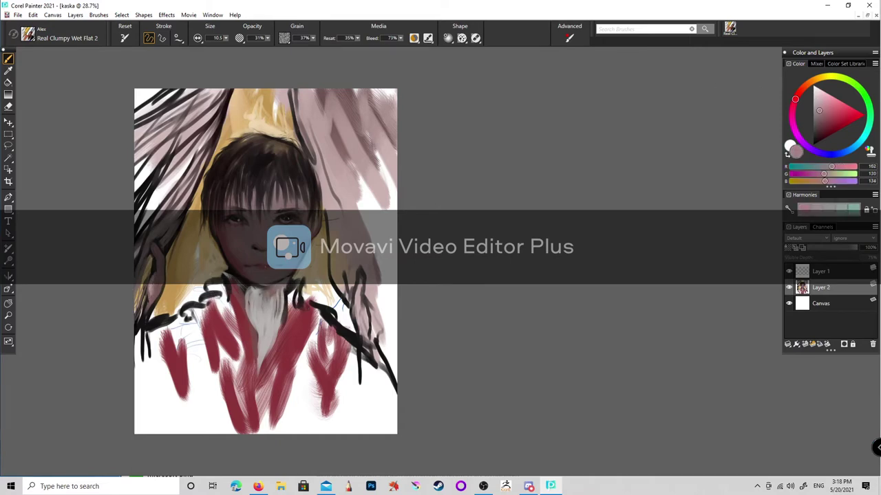
left_click(824, 121)
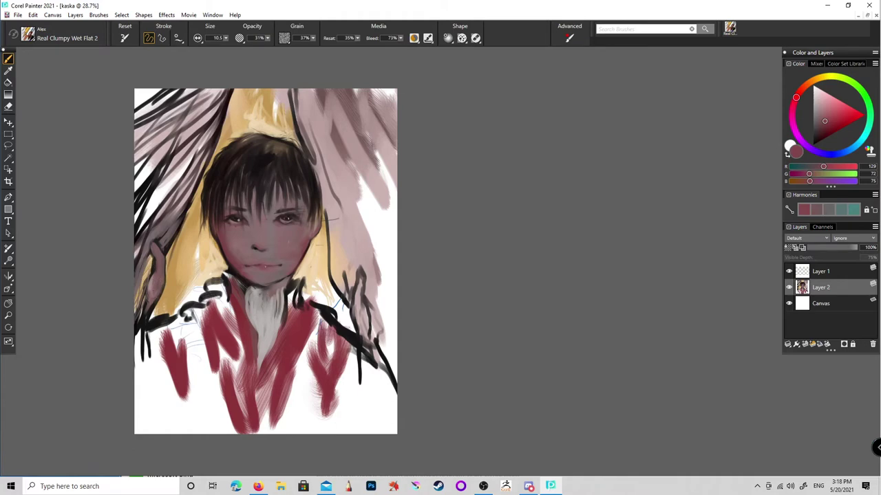
left_click(814, 136)
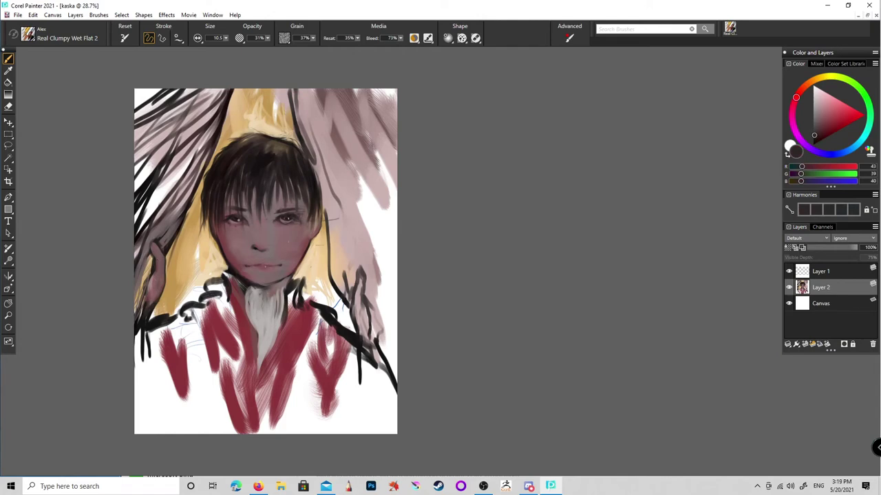
left_click(816, 120)
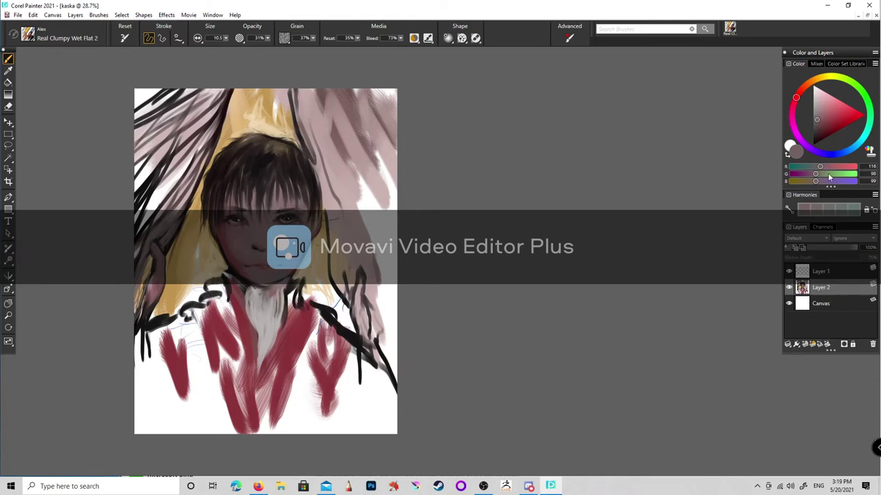
- Deepen the hood's left inner edge and the shadow beside the left hand with near-black strokes
left_click(814, 141)
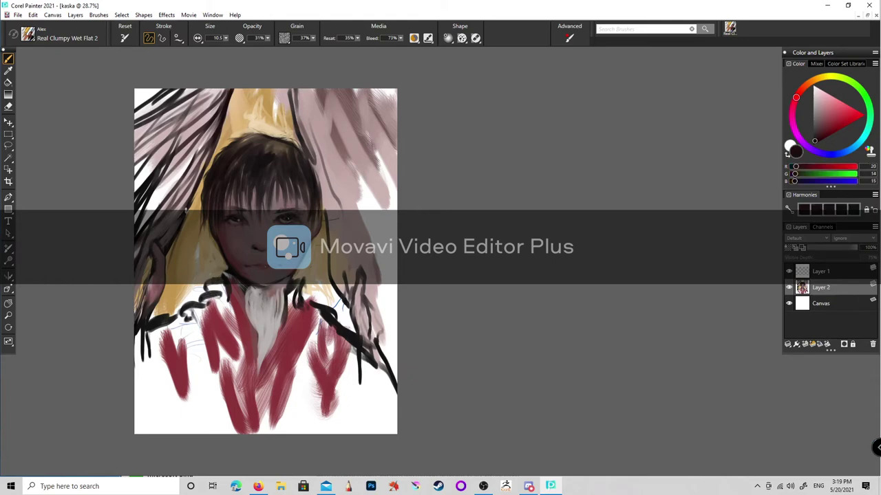
mouse_move(213, 137)
left_mouse_down()
mouse_move(182, 206)
mouse_move(193, 166)
left_mouse_up()
left_click_drag(147, 259, 136, 322)
left_click_drag(147, 289, 137, 322)
left_click_drag(144, 275, 135, 312)
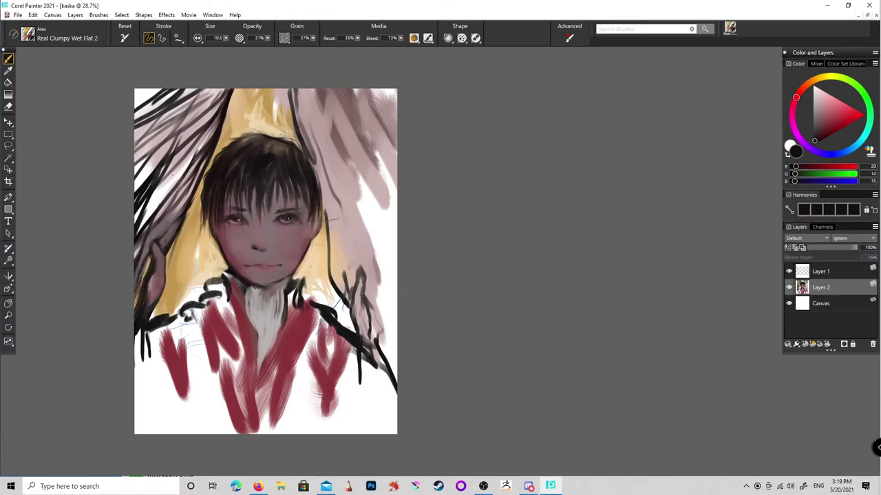
left_click_drag(215, 116, 181, 159)
left_click_drag(224, 91, 207, 113)
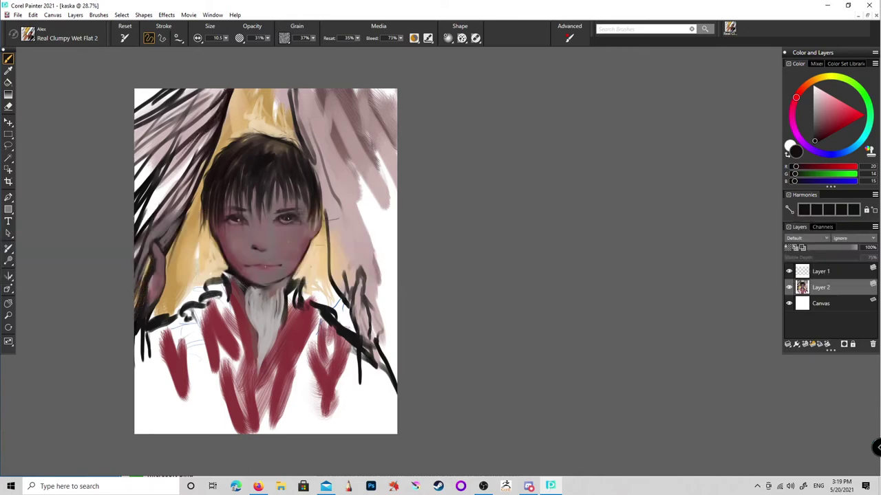
- Fill the white gaps of the left drapery with sampled grey using an 18.4 brush
left_click(156, 94, "alt")
mouse_move(227, 38)
left_mouse_down()
mouse_move(231, 49)
mouse_move(247, 48)
left_mouse_up()
left_click_drag(180, 160, 150, 216)
left_click_drag(205, 136, 165, 198)
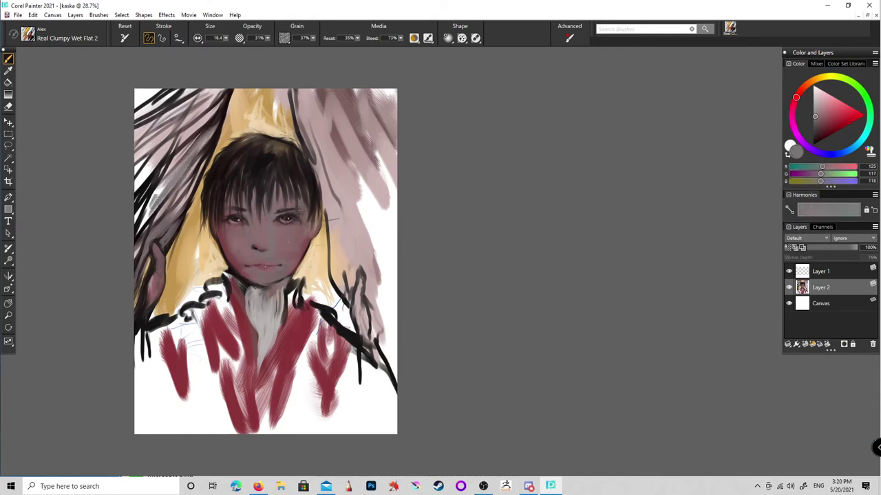
left_click_drag(174, 165, 140, 222)
left_click_drag(156, 183, 136, 236)
left_click_drag(177, 153, 136, 197)
left_click_drag(146, 231, 134, 266)
left_click_drag(157, 145, 135, 179)
mouse_move(187, 102)
left_mouse_down()
mouse_move(138, 176)
mouse_move(146, 134)
left_mouse_up()
left_click_drag(166, 89, 135, 113)
mouse_move(215, 90)
left_mouse_down()
mouse_move(179, 109)
mouse_move(205, 104)
left_mouse_up()
left_click_drag(149, 122, 135, 137)
- Paint muted red and ochre accents along the hood's left inner edge
left_click(829, 114)
mouse_move(234, 86)
left_mouse_down()
mouse_move(188, 129)
mouse_move(193, 175)
mouse_move(183, 202)
left_mouse_up()
left_click(819, 78)
left_click(836, 106)
left_click_drag(218, 125, 170, 210)
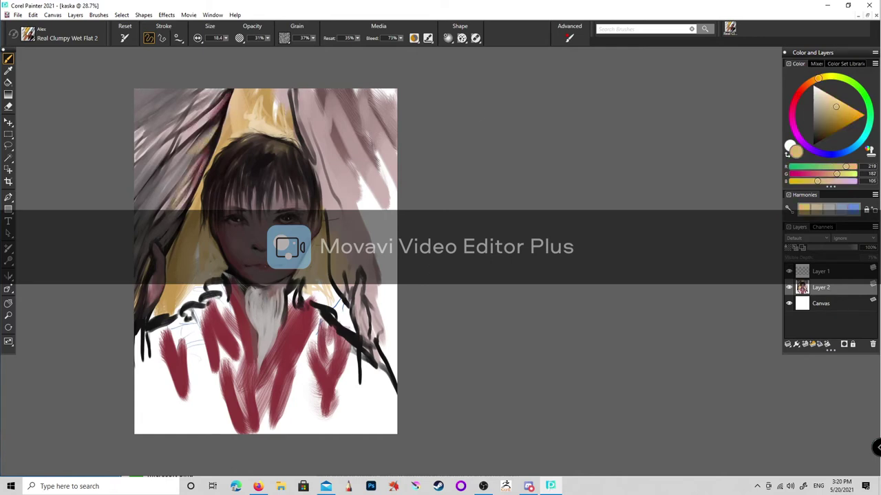
- Sample a dark tone, shrink the brush and draw thin fold lines across the upper-left drapery
left_click(154, 195, "alt")
left_click(225, 38)
left_click_drag(221, 43, 203, 46)
mouse_move(236, 90)
left_mouse_down()
mouse_move(229, 104)
mouse_move(157, 134)
left_mouse_up()
mouse_move(185, 85)
left_mouse_down()
mouse_move(134, 133)
mouse_move(140, 121)
mouse_move(135, 149)
left_mouse_up()
left_click_drag(174, 114, 143, 143)
- Set the brush size to 10.1 and continue the dark fold lines down the left drapery to the hood's inner edge
left_click(225, 37)
left_click_drag(203, 46, 209, 47)
mouse_move(184, 101)
left_mouse_down()
mouse_move(138, 144)
mouse_move(167, 119)
left_mouse_up()
left_click_drag(210, 95, 157, 153)
left_click_drag(183, 115, 149, 161)
mouse_move(205, 95)
left_mouse_down()
mouse_move(180, 120)
mouse_move(143, 190)
left_mouse_up()
mouse_move(163, 147)
left_mouse_down()
mouse_move(135, 175)
mouse_move(135, 221)
left_mouse_up()
mouse_move(147, 184)
left_mouse_down()
mouse_move(135, 227)
mouse_move(135, 203)
left_mouse_up()
left_click_drag(171, 90, 135, 125)
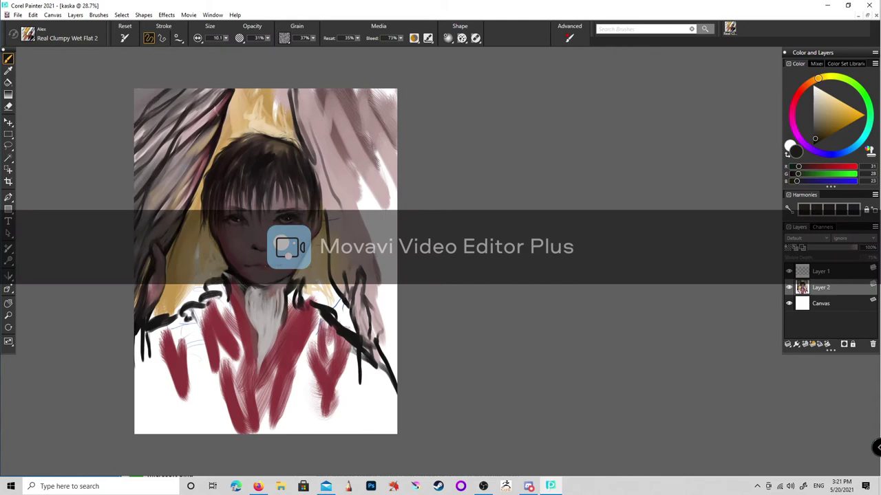
mouse_move(196, 137)
left_mouse_down()
mouse_move(180, 159)
mouse_move(202, 148)
left_mouse_up()
left_click_drag(209, 149, 172, 187)
left_click_drag(193, 160, 161, 209)
- Add dark strokes to the right side of the hair, the hood's right edge and the left side of the collar
left_click_drag(303, 195, 300, 213)
left_click_drag(308, 154, 337, 226)
left_click_drag(213, 288, 201, 322)
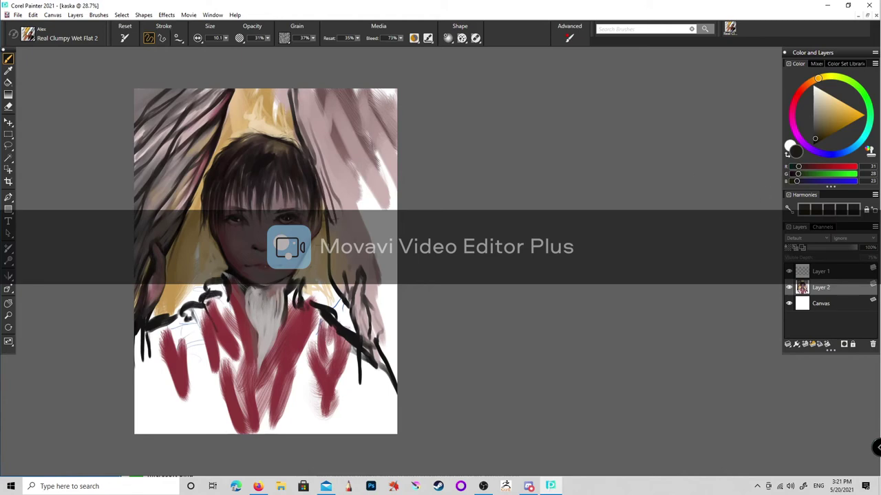
- Outline the neck scarf and draw its vertical pleats with dark strokes
left_click_drag(242, 282, 250, 337)
mouse_move(260, 293)
left_mouse_down()
mouse_move(245, 346)
mouse_move(256, 377)
left_mouse_up()
left_click_drag(275, 341, 260, 379)
left_click_drag(280, 314, 266, 353)
mouse_move(282, 288)
left_mouse_down()
mouse_move(271, 315)
mouse_move(256, 311)
mouse_move(260, 340)
left_mouse_up()
mouse_move(264, 302)
left_mouse_down()
mouse_move(269, 345)
mouse_move(277, 329)
left_mouse_up()
- Draw long dark diagonal lines down the right side of the crimson coat for its front edge and seams
mouse_move(290, 295)
left_mouse_down()
mouse_move(294, 329)
mouse_move(255, 434)
left_mouse_up()
mouse_move(327, 337)
left_mouse_down()
mouse_move(327, 366)
mouse_move(295, 433)
left_mouse_up()
left_click_drag(329, 366, 326, 384)
left_click_drag(355, 349, 318, 434)
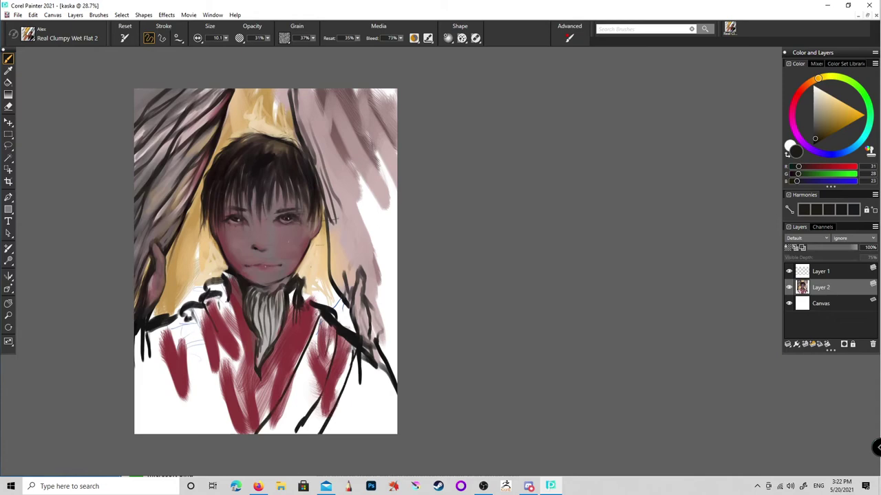
- Draw dark lines along the collar's right base and long dark seams down the left side of the crimson coat
left_click_drag(287, 303, 314, 311)
mouse_move(220, 297)
left_mouse_down()
mouse_move(237, 313)
mouse_move(205, 318)
mouse_move(237, 432)
left_mouse_up()
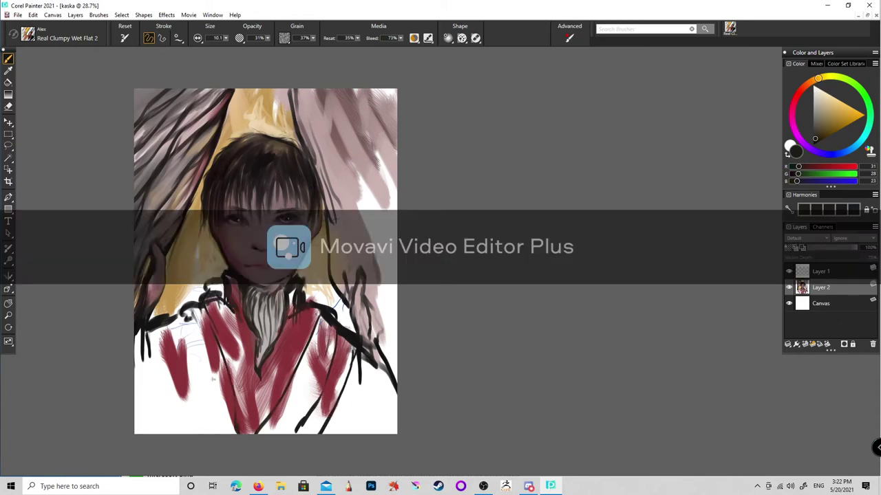
left_click_drag(198, 320, 221, 432)
left_click_drag(165, 324, 206, 434)
left_click_drag(177, 345, 171, 311)
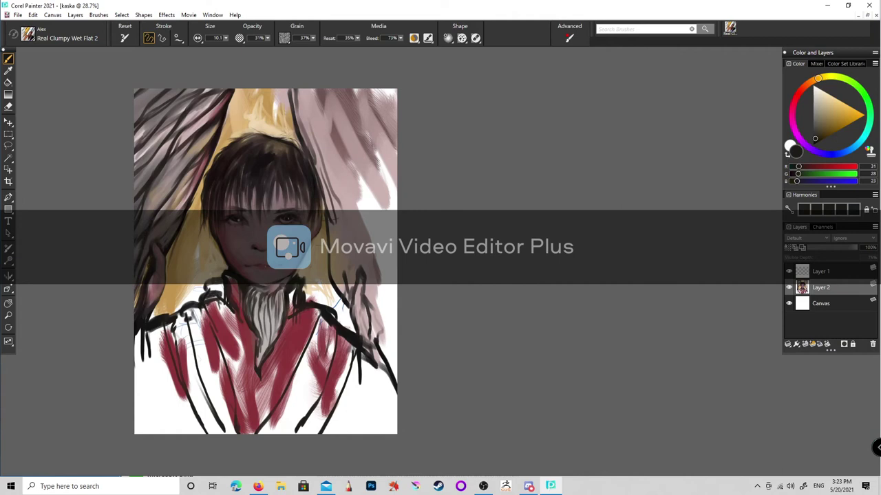
- Set the brush size to 30.2 and block in the coat front and left shoulder with muted greyish-red strokes
left_click(819, 110)
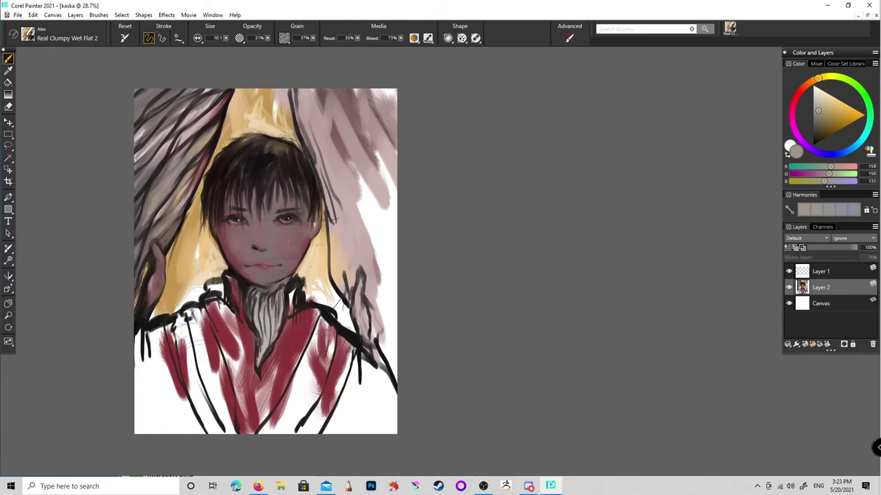
left_click_drag(187, 313, 165, 318)
left_click(193, 374, "alt")
left_click(227, 38)
left_click_drag(199, 46, 220, 47)
mouse_move(174, 322)
left_mouse_down()
mouse_move(207, 427)
mouse_move(234, 320)
mouse_move(196, 317)
mouse_move(192, 426)
mouse_move(237, 347)
mouse_move(255, 400)
mouse_move(234, 306)
mouse_move(258, 413)
mouse_move(206, 431)
mouse_move(175, 371)
mouse_move(172, 430)
mouse_move(162, 327)
left_mouse_up()
mouse_move(275, 348)
left_mouse_down()
mouse_move(262, 412)
mouse_move(303, 344)
mouse_move(313, 423)
mouse_move(330, 341)
left_mouse_up()
mouse_move(296, 419)
left_mouse_down()
mouse_move(348, 372)
mouse_move(317, 413)
mouse_move(268, 385)
left_mouse_up()
mouse_move(215, 305)
left_mouse_down()
mouse_move(214, 331)
mouse_move(209, 309)
mouse_move(197, 338)
mouse_move(208, 367)
left_mouse_up()
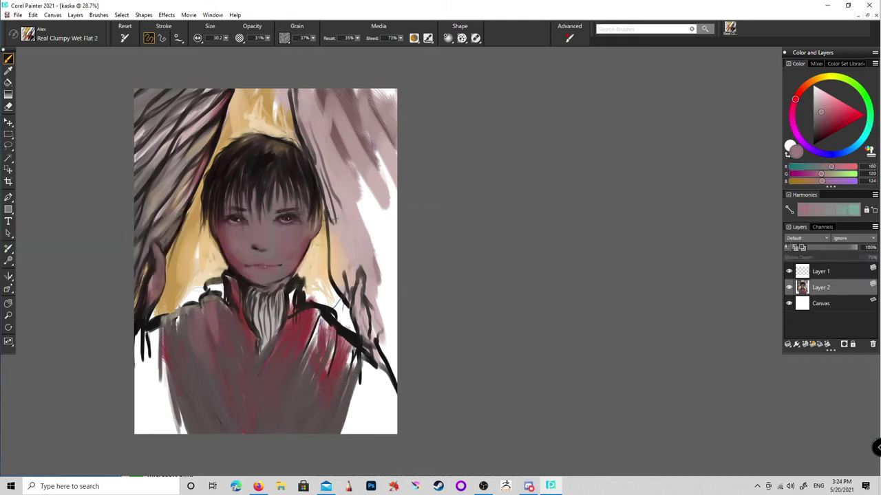
- Set the brush grain to 51% and choose a darker muted red as the painting colour
left_click(284, 37)
left_click(284, 37)
left_click(313, 37)
left_click_drag(301, 47, 314, 46)
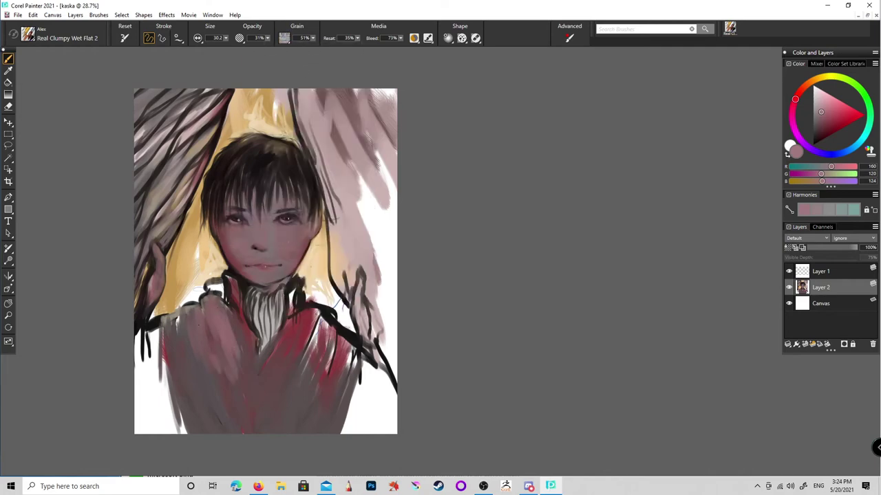
left_click(832, 115)
left_click(821, 122)
- Set the brush size to 69.2 and sweep broad strokes down the left front and lower edge of the coat
left_click(225, 37)
left_click_drag(207, 47, 228, 47)
left_click_drag(215, 333, 205, 405)
left_click_drag(186, 344, 158, 433)
left_click_drag(233, 354, 233, 343)
left_click_drag(167, 408, 167, 433)
- Sample a dark maroon and paint it over the coat's centre, right front and both sides of the collar
left_click(234, 348, "alt")
left_click_drag(242, 363, 243, 418)
mouse_move(227, 344)
left_mouse_down()
mouse_move(220, 433)
mouse_move(249, 410)
left_mouse_up()
left_click_drag(248, 324, 260, 424)
left_click_drag(323, 303, 262, 434)
left_click_drag(295, 283, 330, 399)
left_click_drag(337, 323, 344, 420)
mouse_move(324, 372)
left_mouse_down()
mouse_move(293, 303)
mouse_move(294, 326)
left_mouse_up()
left_click_drag(231, 303, 230, 329)
left_click_drag(233, 270, 236, 337)
- Cover the coat's shoulders, left front and left sleeve with broad dark maroon strokes
left_click_drag(213, 300, 155, 344)
mouse_move(354, 309)
left_mouse_down()
mouse_move(303, 351)
mouse_move(328, 390)
left_mouse_up()
left_click_drag(220, 296, 179, 344)
left_click_drag(207, 316, 158, 380)
left_click_drag(227, 322, 237, 407)
mouse_move(200, 341)
left_mouse_down()
mouse_move(179, 369)
mouse_move(175, 432)
left_mouse_up()
left_click_drag(191, 344, 207, 427)
left_click_drag(144, 361, 142, 379)
left_click_drag(158, 338, 141, 430)
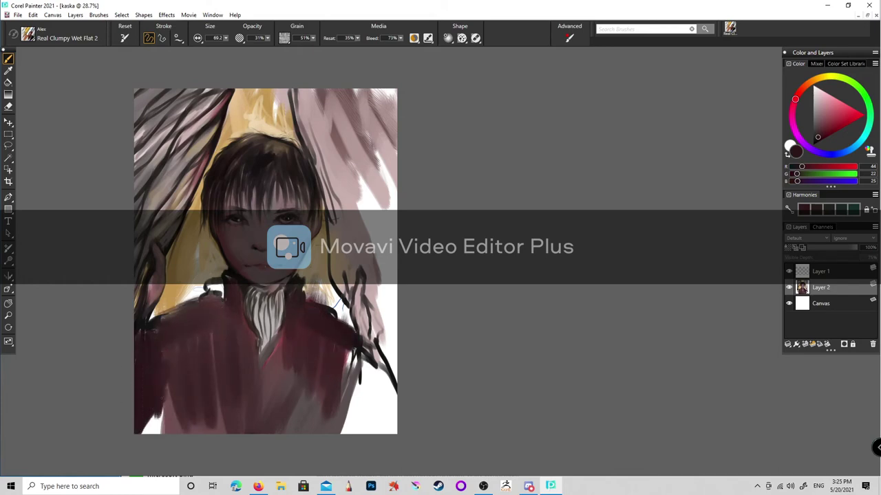
left_click_drag(193, 385, 148, 433)
- Fill the lower right corner of the canvas and the lower right drapery with dark maroon
left_click_drag(396, 375, 330, 434)
left_click_drag(392, 348, 361, 426)
mouse_move(375, 227)
left_mouse_down()
mouse_move(344, 361)
mouse_move(337, 330)
left_mouse_up()
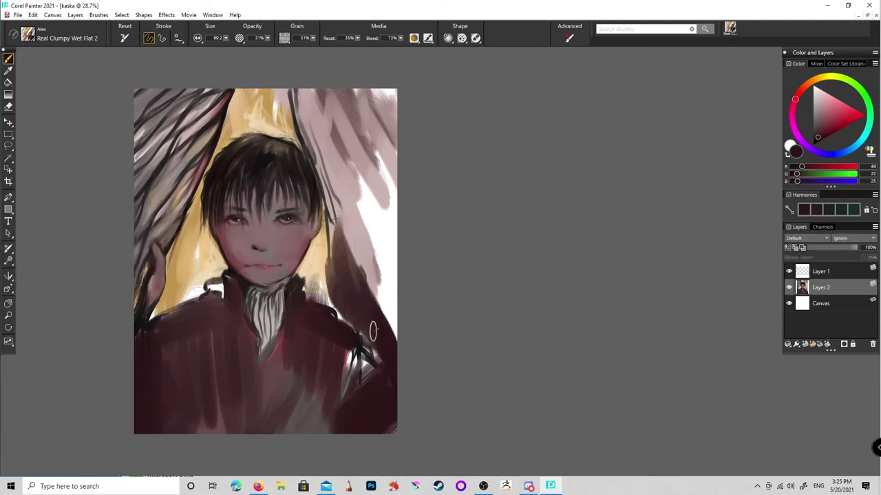
- Sample the golden background, set the brush size to 13.7 and fill the gaps above both shoulders with gold
left_click(265, 113, "alt")
key("bracketleft")
key("bracketleft")
key("bracketleft")
key("bracketleft")
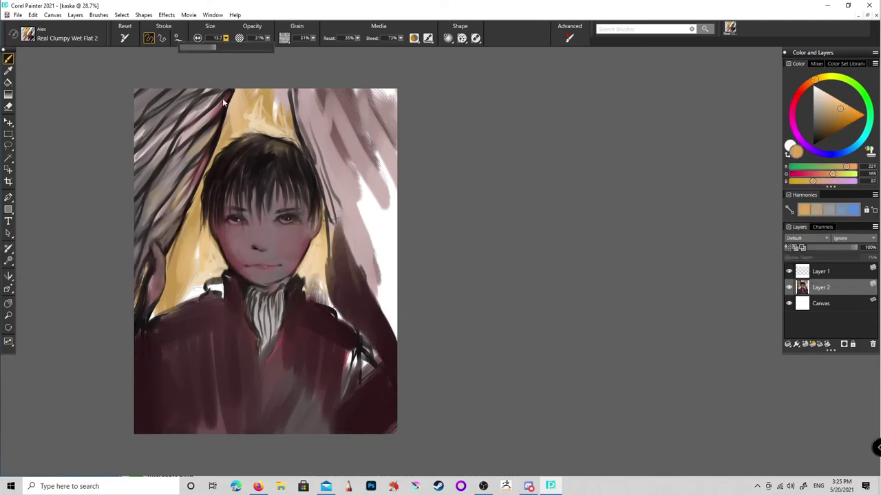
mouse_move(217, 282)
left_mouse_down()
mouse_move(185, 304)
mouse_move(200, 303)
mouse_move(145, 325)
left_mouse_up()
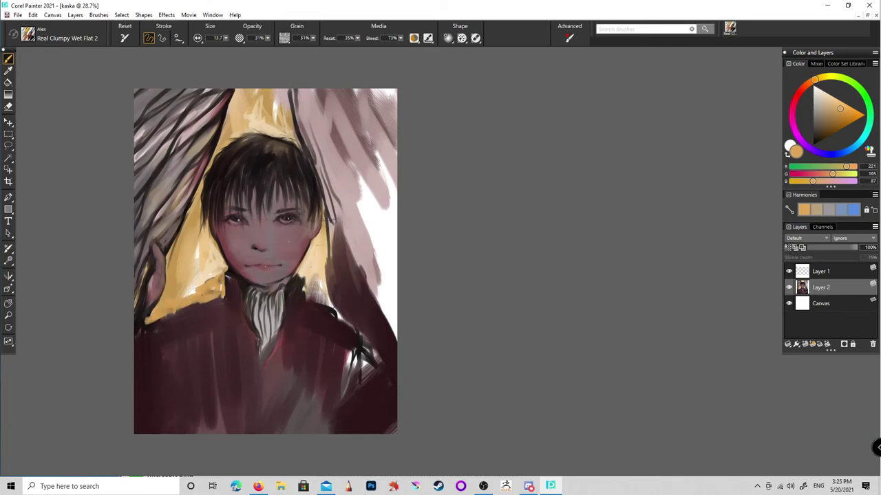
mouse_move(303, 274)
left_mouse_down()
mouse_move(304, 312)
mouse_move(303, 304)
left_mouse_up()
left_click_drag(326, 267, 351, 325)
- Add pale cream highlights to the golden background on both sides of the neck
left_click(817, 93)
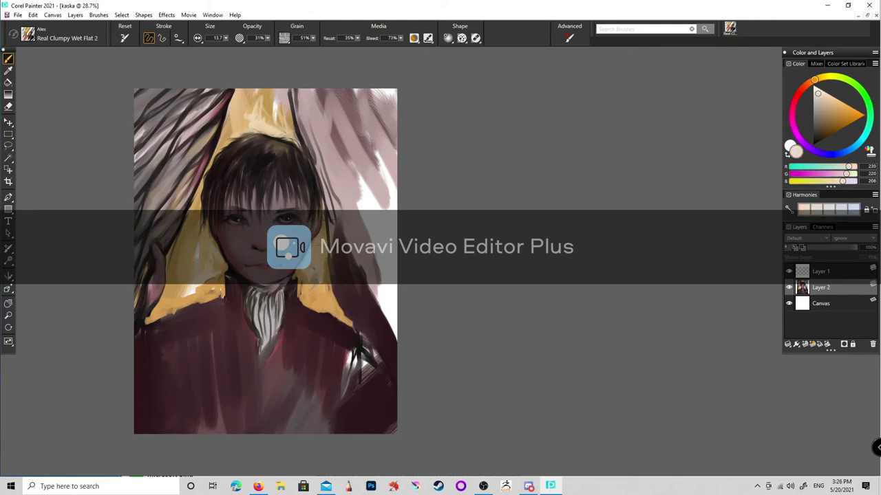
mouse_move(301, 278)
left_mouse_down()
mouse_move(318, 295)
mouse_move(306, 311)
left_mouse_up()
mouse_move(182, 276)
left_mouse_down()
mouse_move(177, 292)
mouse_move(208, 299)
mouse_move(171, 303)
left_mouse_up()
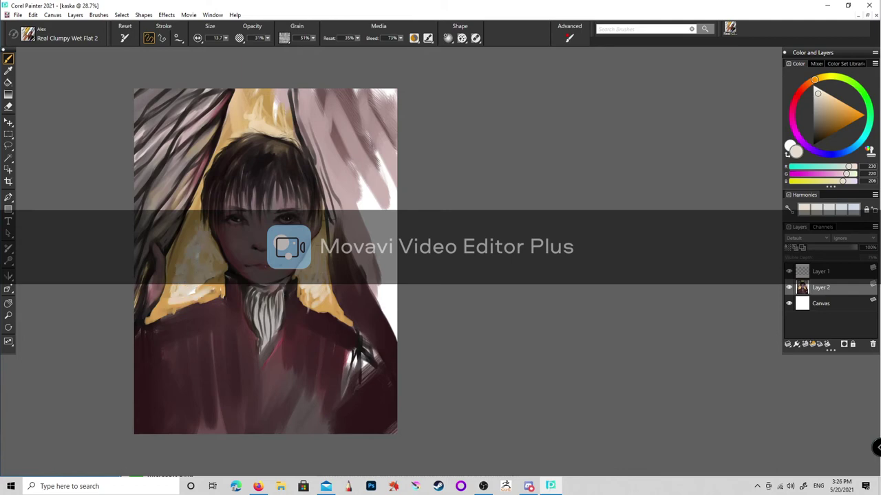
- Draw near-black lines for the collar edge, left shoulder line, coat seams and the lapel below the scarf
left_click(813, 140)
left_click_drag(236, 311, 227, 341)
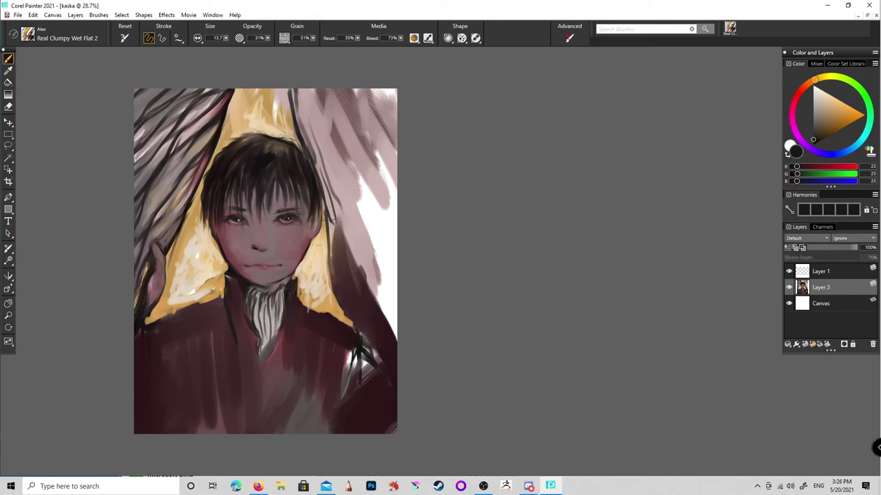
left_click_drag(210, 303, 186, 314)
mouse_move(298, 317)
left_mouse_down()
mouse_move(256, 392)
mouse_move(260, 351)
mouse_move(265, 385)
mouse_move(263, 365)
left_mouse_up()
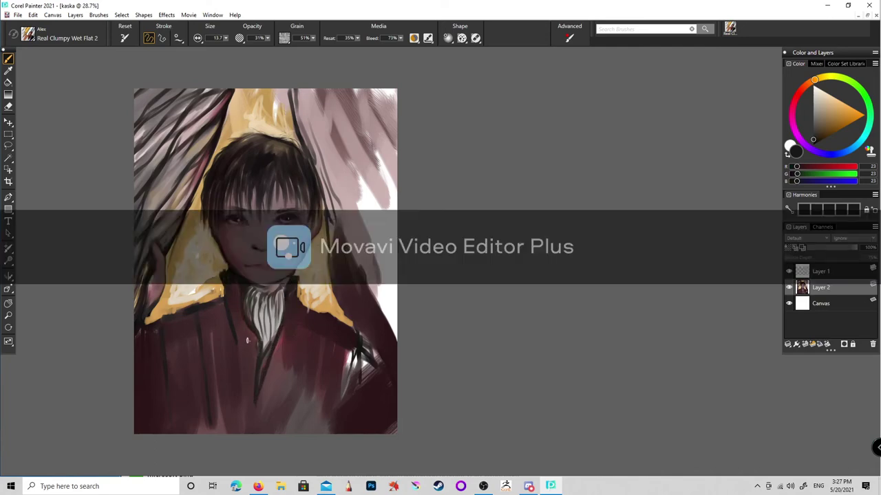
- Repaint the neck scarf in light grey and extend its pointed end down into the coat opening
left_click(813, 101)
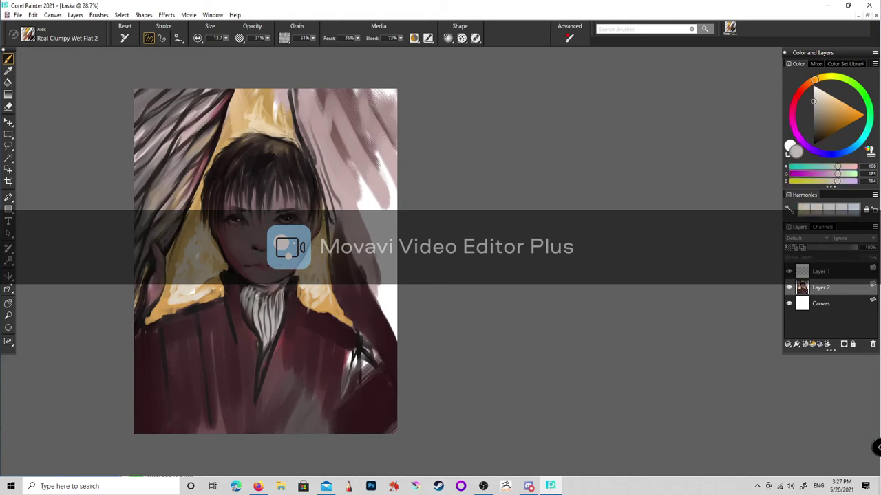
mouse_move(277, 292)
left_mouse_down()
mouse_move(281, 323)
mouse_move(278, 307)
mouse_move(266, 335)
mouse_move(289, 317)
mouse_move(281, 331)
left_mouse_up()
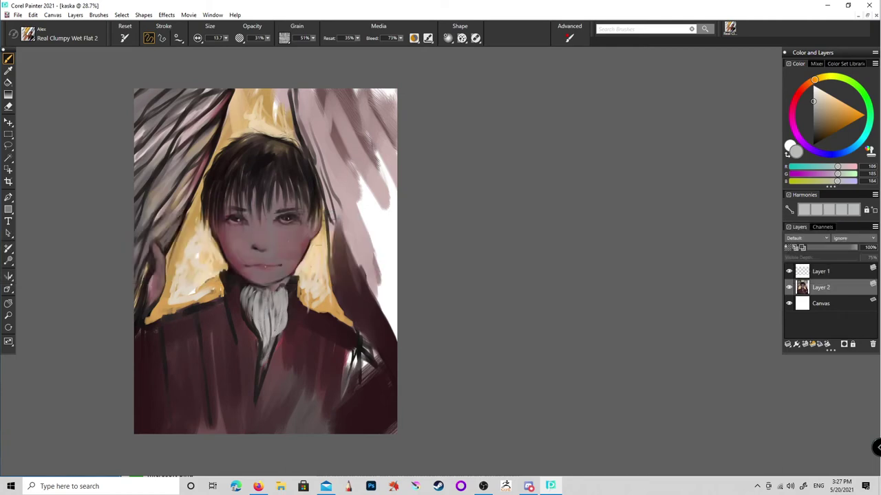
mouse_move(285, 296)
left_mouse_down()
mouse_move(289, 324)
mouse_move(256, 336)
mouse_move(262, 372)
left_mouse_up()
left_click_drag(276, 333, 257, 374)
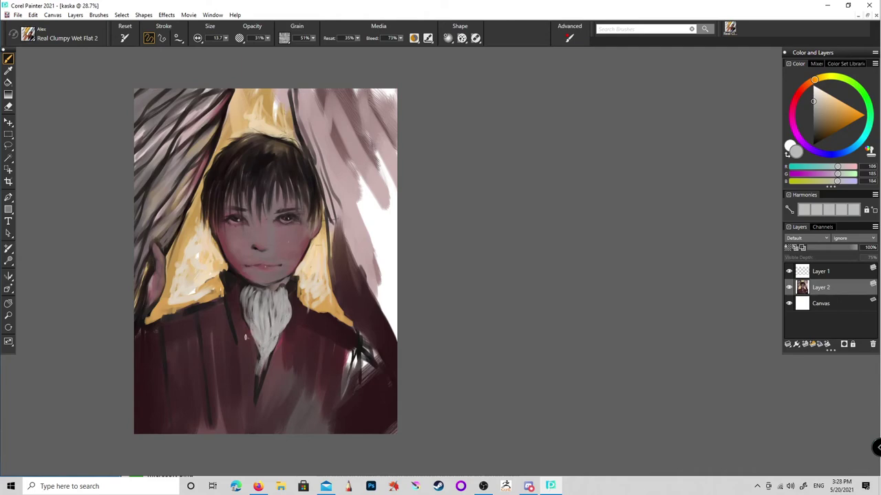
- Add thin light grey highlight streaks along the seams of the coat's left and right fronts
mouse_move(224, 305)
left_mouse_down()
mouse_move(222, 327)
mouse_move(191, 345)
mouse_move(194, 378)
left_mouse_up()
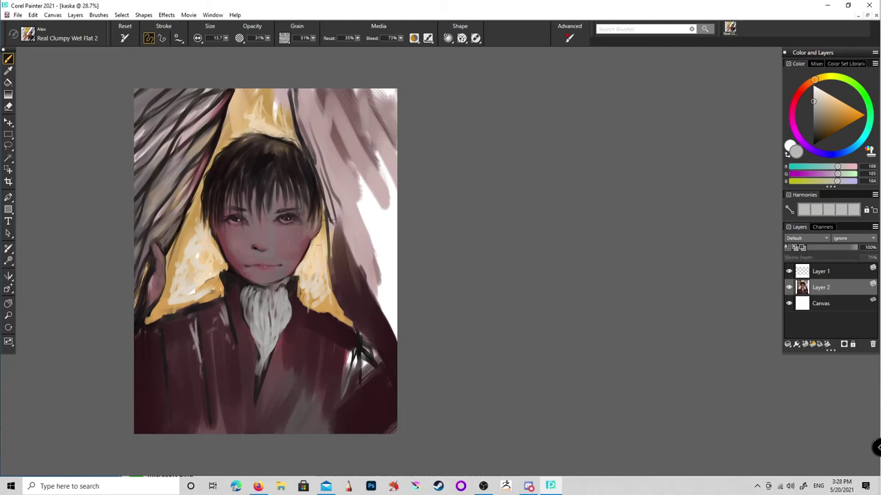
left_click_drag(169, 327, 164, 388)
left_click_drag(173, 378, 179, 414)
left_click_drag(307, 329, 293, 365)
- Choose black and draw long fold lines down the right drapery from its upper edge to the shoulder
left_click_drag(823, 133, 812, 144)
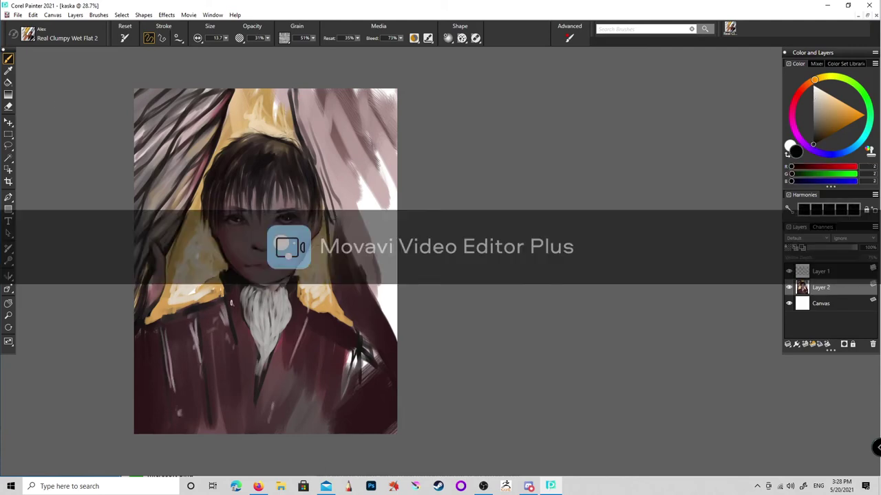
mouse_move(303, 89)
left_mouse_down()
mouse_move(344, 169)
mouse_move(352, 142)
left_mouse_up()
left_click_drag(327, 103, 395, 150)
left_click_drag(389, 89, 337, 162)
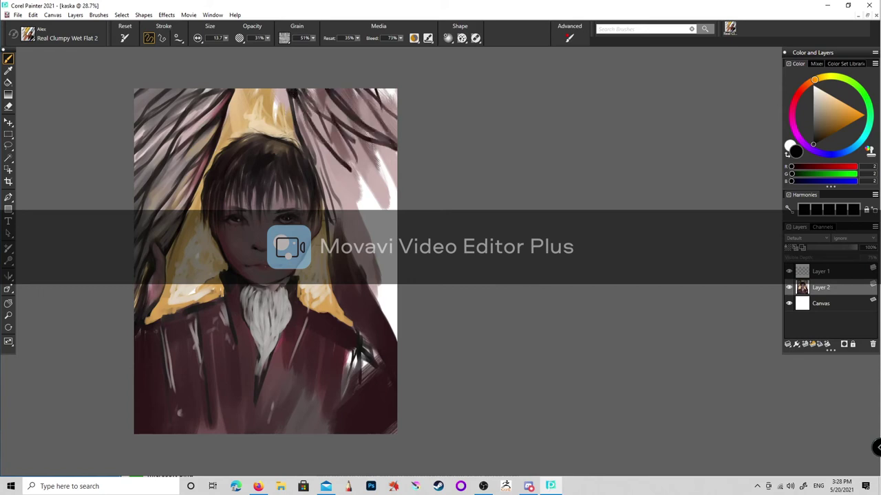
left_click_drag(306, 114, 396, 279)
left_click_drag(330, 223, 396, 344)
left_click_drag(358, 241, 399, 313)
mouse_move(329, 251)
left_mouse_down()
mouse_move(363, 333)
mouse_move(396, 361)
left_mouse_up()
left_click_drag(365, 310, 385, 344)
- Draw black fold lines down the lower left drapery and one along the canvas's lower right edge
left_click_drag(141, 310, 168, 382)
left_click_drag(162, 386, 175, 430)
left_click_drag(137, 344, 161, 389)
left_click_drag(163, 396, 169, 434)
left_click_drag(158, 364, 175, 434)
left_click_drag(392, 359, 385, 408)
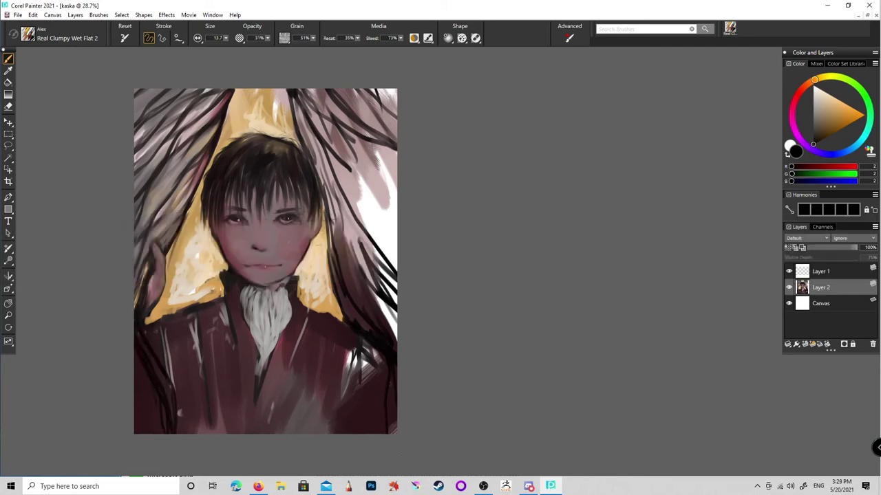
- Outline both coat shoulders, the left front seams and the central opening with black strokes
left_click_drag(328, 382, 342, 376)
left_click_drag(340, 321, 290, 298)
mouse_move(217, 291)
left_mouse_down()
mouse_move(227, 318)
mouse_move(169, 314)
mouse_move(174, 391)
left_mouse_up()
left_click_drag(197, 345, 218, 432)
mouse_move(261, 333)
left_mouse_down()
mouse_move(241, 371)
mouse_move(249, 433)
left_mouse_up()
left_click_drag(266, 399, 247, 433)
- Draw black lapel, seam and armhole lines down the right front of the coat
left_click_drag(289, 367, 268, 395)
left_click_drag(314, 321, 296, 355)
left_click_drag(290, 376, 258, 433)
left_click_drag(344, 347, 318, 425)
left_click_drag(319, 401, 285, 433)
- Add curved black fold lines across the upper and outer parts of the right drapery
left_click_drag(354, 198, 338, 219)
left_click_drag(398, 177, 350, 241)
left_click_drag(374, 134, 321, 220)
left_click_drag(398, 142, 349, 188)
mouse_move(398, 144)
left_mouse_down()
mouse_move(369, 180)
mouse_move(381, 161)
left_mouse_up()
left_click_drag(398, 107, 377, 129)
- Paint cream trim along the coat's left armhole and down the right sleeve edge with short strokes
left_click(817, 99)
mouse_move(153, 322)
left_mouse_down()
mouse_move(147, 347)
mouse_move(157, 363)
left_mouse_up()
left_click_drag(363, 339, 346, 362)
mouse_move(371, 327)
left_mouse_down()
mouse_move(348, 351)
mouse_move(348, 370)
left_mouse_up()
left_click_drag(362, 344, 340, 389)
left_click_drag(370, 364, 336, 406)
left_click_drag(344, 378, 326, 431)
left_click_drag(337, 398, 321, 433)
left_click_drag(372, 328, 355, 345)
left_click_drag(360, 342, 353, 361)
- Set the brush size to 8.7 and detail the cream trim on both sleeves with black and pale strokes
left_click(812, 136)
left_click_drag(151, 323, 168, 359)
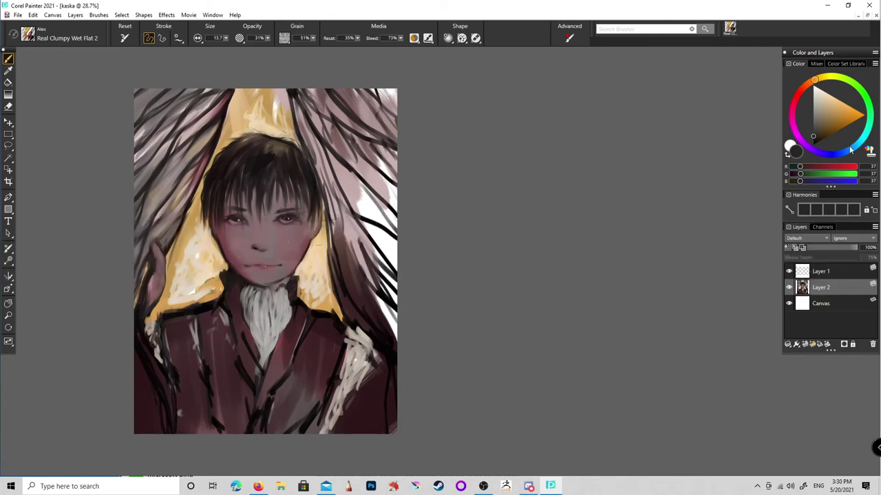
left_click(813, 145)
mouse_move(157, 322)
left_mouse_down()
mouse_move(145, 348)
mouse_move(165, 361)
mouse_move(161, 326)
mouse_move(162, 340)
left_mouse_up()
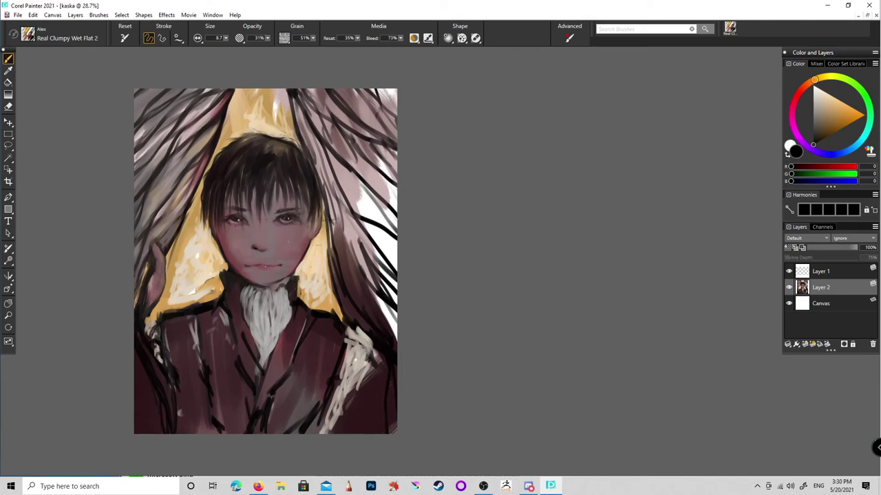
left_click(815, 96)
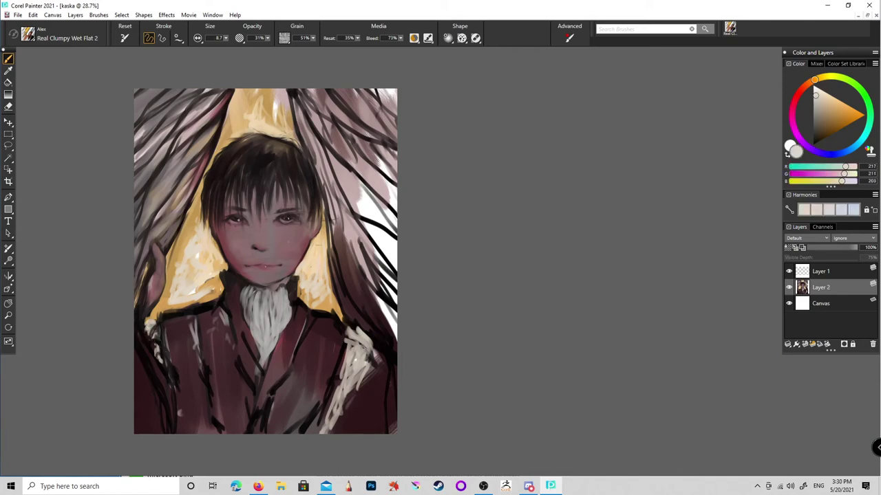
left_click_drag(160, 359, 165, 380)
left_click(814, 143)
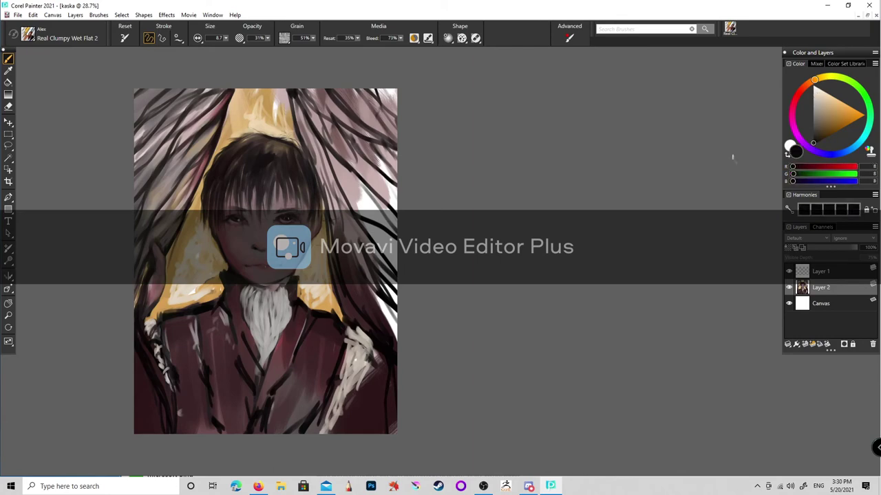
left_click_drag(361, 333, 332, 410)
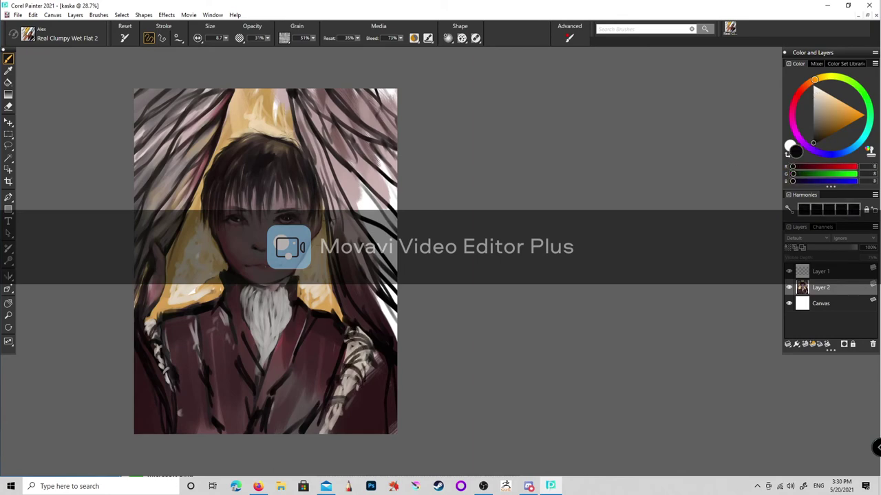
- Sample white, set the brush size to 13.7 and add white highlights between the folds of both draperies
left_click(361, 204, "alt")
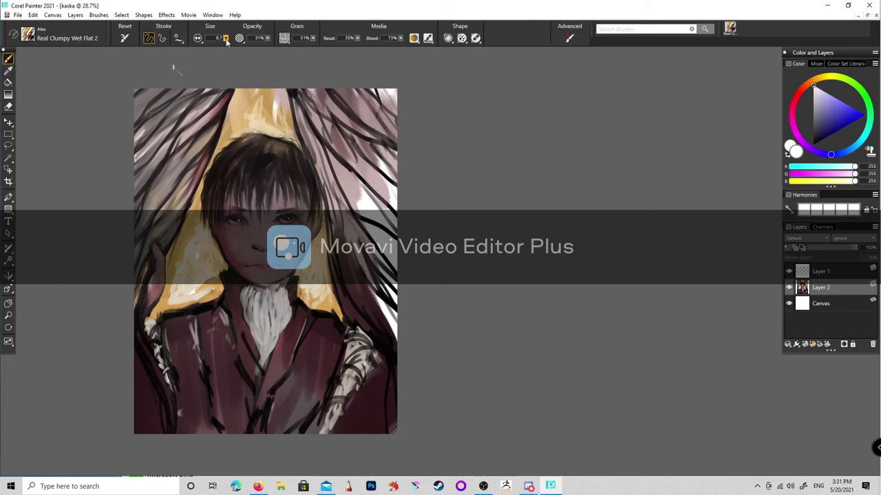
left_click_drag(178, 165, 155, 201)
left_click_drag(160, 163, 147, 197)
left_click_drag(142, 239, 137, 257)
left_click_drag(184, 194, 160, 233)
mouse_move(152, 95)
left_mouse_down()
mouse_move(139, 117)
mouse_move(153, 133)
mouse_move(157, 121)
left_mouse_up()
left_click_drag(358, 193, 351, 210)
left_click_drag(386, 222, 362, 240)
left_click_drag(384, 247, 377, 259)
left_click_drag(329, 238, 328, 244)
- Sample a dusty pink and paint streaks between the dark folds all the way down the right drapery
left_click(318, 245, "alt")
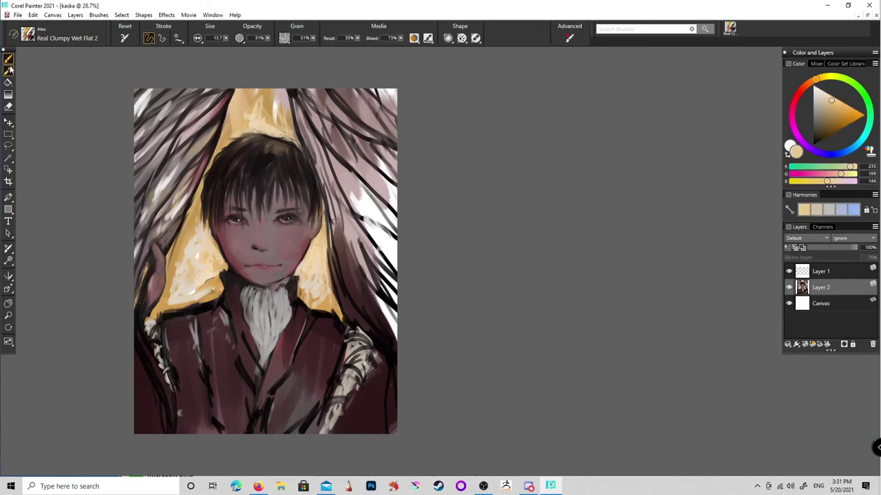
left_click(316, 145, "alt")
left_click_drag(311, 149, 341, 219)
left_click_drag(293, 91, 313, 113)
mouse_move(303, 90)
left_mouse_down()
mouse_move(325, 124)
mouse_move(335, 126)
left_mouse_up()
mouse_move(373, 107)
left_mouse_down()
mouse_move(359, 119)
mouse_move(337, 187)
left_mouse_up()
left_click_drag(362, 153, 330, 220)
mouse_move(386, 210)
left_mouse_down()
mouse_move(330, 256)
mouse_move(341, 290)
left_mouse_up()
mouse_move(370, 247)
left_mouse_down()
mouse_move(344, 278)
mouse_move(356, 311)
left_mouse_up()
mouse_move(397, 292)
left_mouse_down()
mouse_move(371, 330)
mouse_move(382, 389)
left_mouse_up()
- Paint dusty pink streaks down the lower left drapery beside the coat
left_click_drag(147, 323, 135, 360)
left_click_drag(168, 310, 136, 398)
left_click_drag(172, 334, 140, 430)
left_click_drag(169, 344, 137, 433)
left_click_drag(148, 361, 135, 412)
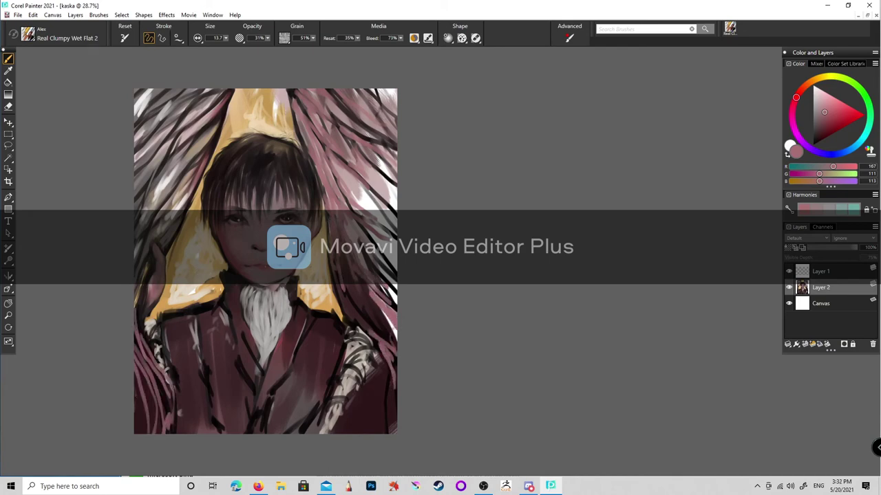
- Choose a near-black and redraw the dark folds between the pink streaks of the lower left drapery
left_click(814, 140)
left_click_drag(168, 333, 139, 384)
left_click_drag(171, 309, 134, 400)
left_click_drag(160, 344, 134, 399)
left_click_drag(158, 372, 143, 427)
left_click_drag(169, 392, 167, 432)
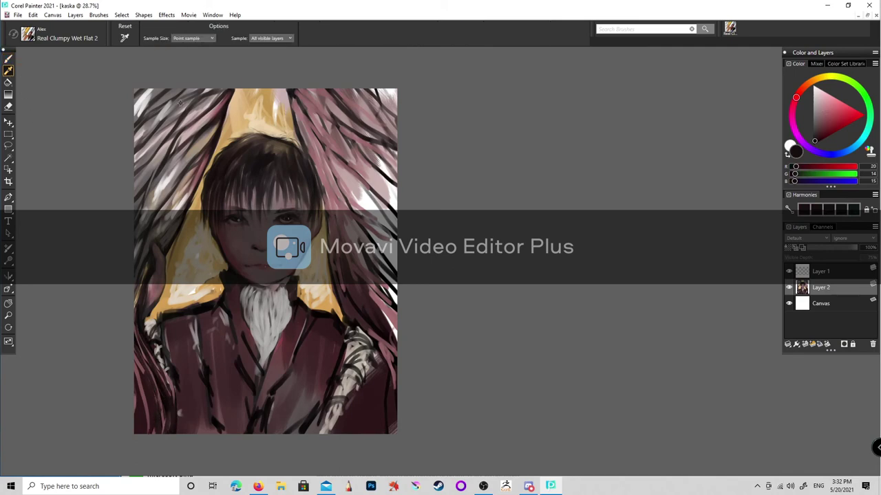
- Sample a dark grey from the upper left drapery and paint streaks over the lower left drapery's pink folds
left_click(139, 96, "alt")
left_click_drag(143, 361, 136, 432)
mouse_move(165, 348)
left_mouse_down()
mouse_move(146, 415)
mouse_move(136, 388)
left_mouse_up()
left_click_drag(162, 312, 137, 378)
left_click_drag(160, 344, 153, 396)
left_click_drag(142, 375, 151, 430)
- Paint dark grey streaks over the pink folds of the right drapery, from beside the sleeve up to the top edge
left_click_drag(394, 356, 385, 428)
left_click_drag(350, 289, 389, 349)
left_click_drag(355, 244, 395, 340)
left_click_drag(347, 232, 382, 310)
left_click_drag(325, 162, 382, 272)
left_click_drag(307, 113, 370, 210)
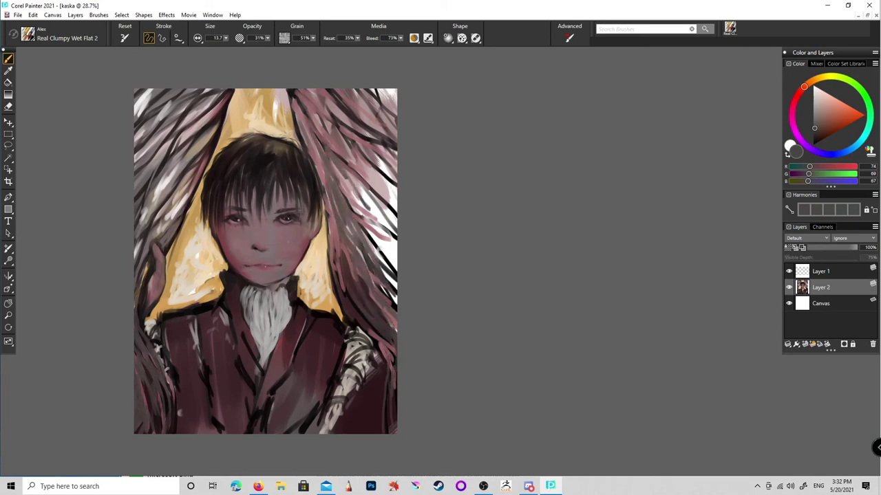
left_click_drag(293, 97, 349, 149)
left_click_drag(327, 150, 385, 213)
left_click_drag(324, 103, 395, 178)
left_click_drag(327, 92, 395, 123)
left_click_drag(361, 88, 398, 109)
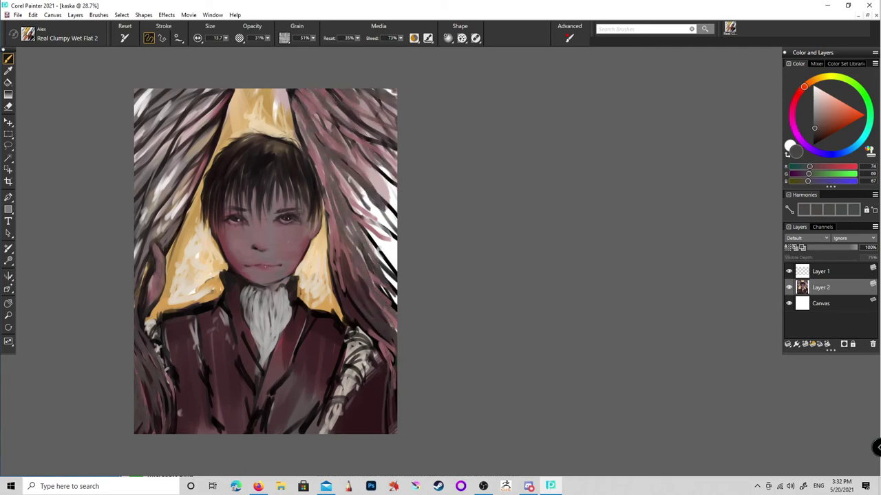
- Try several sampled greys and dusty rose tones as the paint colour
left_click(141, 99, "alt")
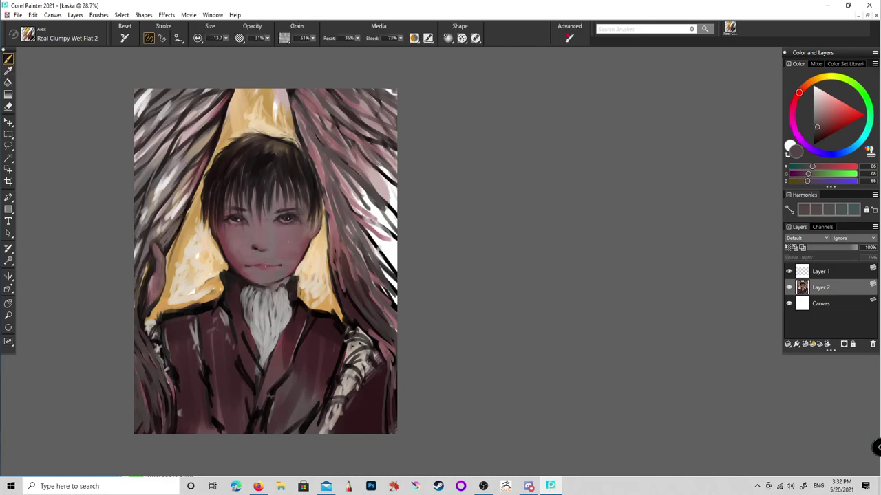
left_click(271, 246, "alt")
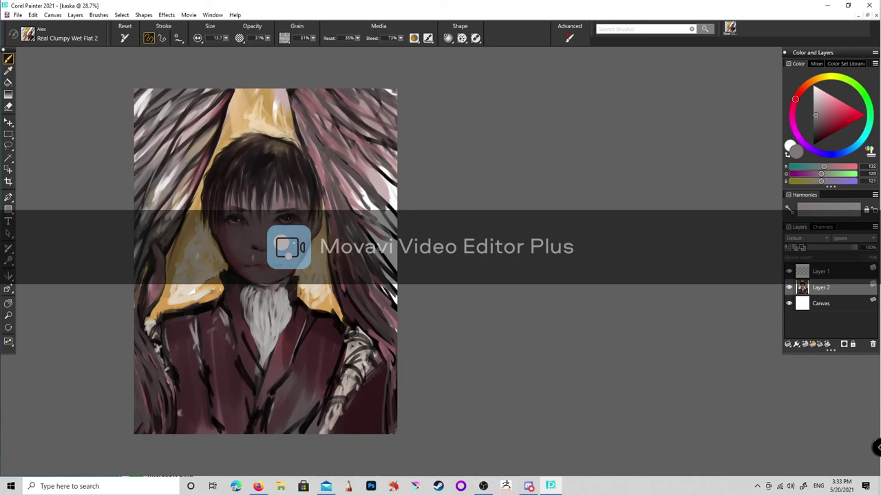
left_click(816, 130)
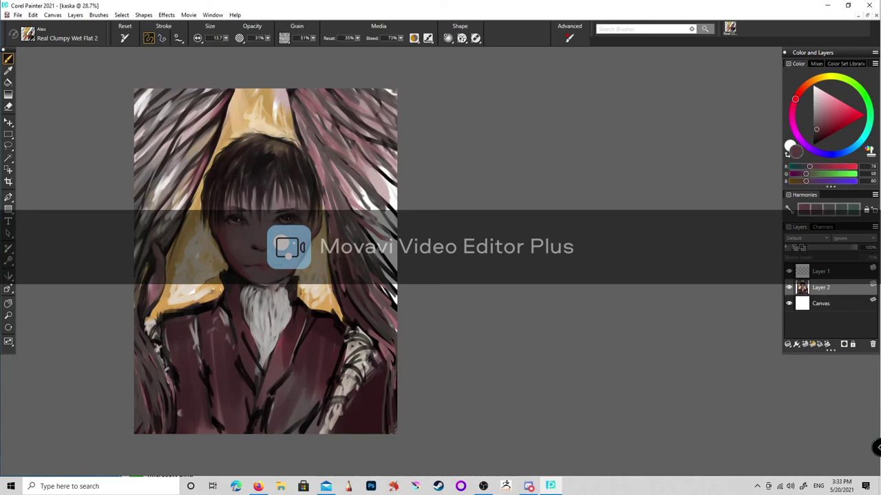
left_click(821, 113)
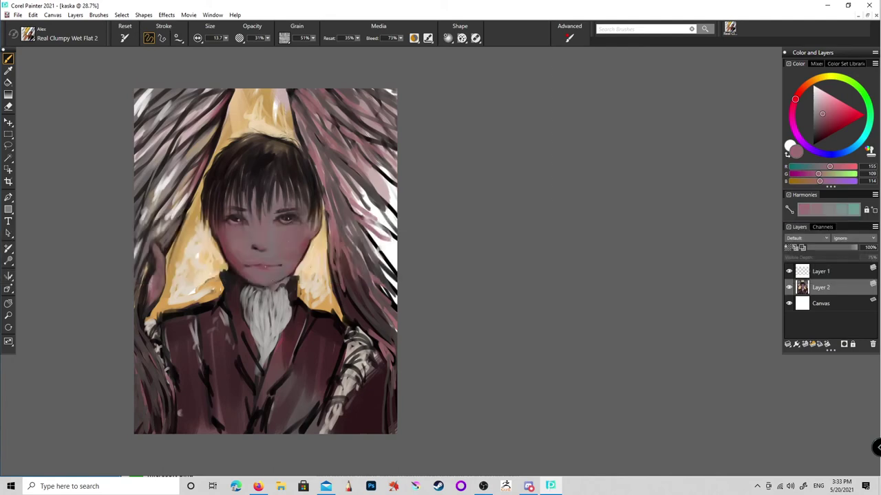
- Reduce the brush size to 6.6, sample a pale cream and scratch light hatch marks across both coat fronts
left_click(293, 277, "alt")
key("[")
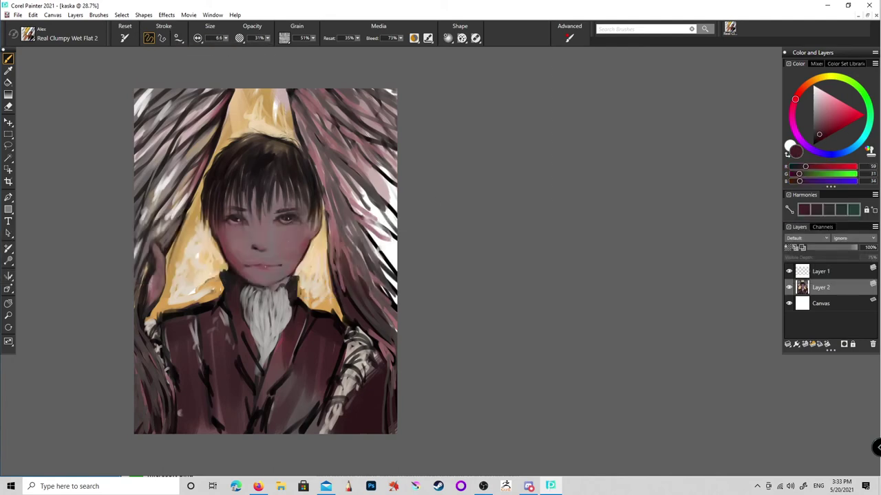
left_click(820, 121)
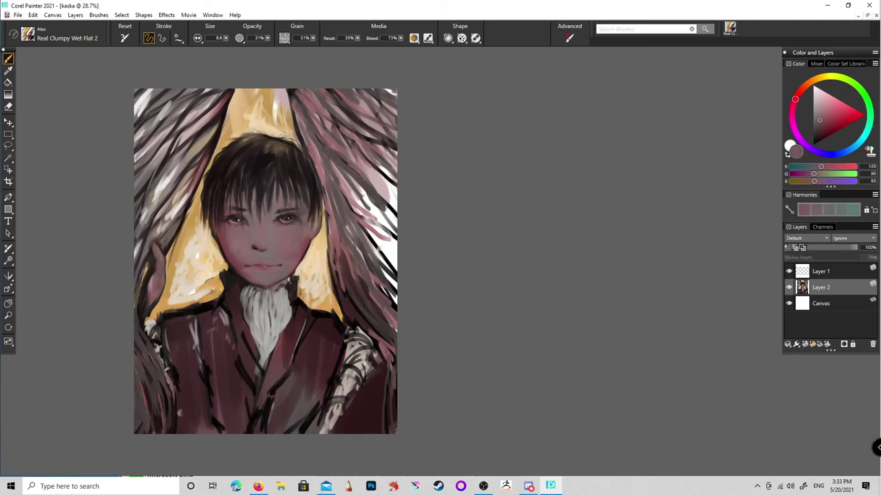
left_click(299, 263, "alt")
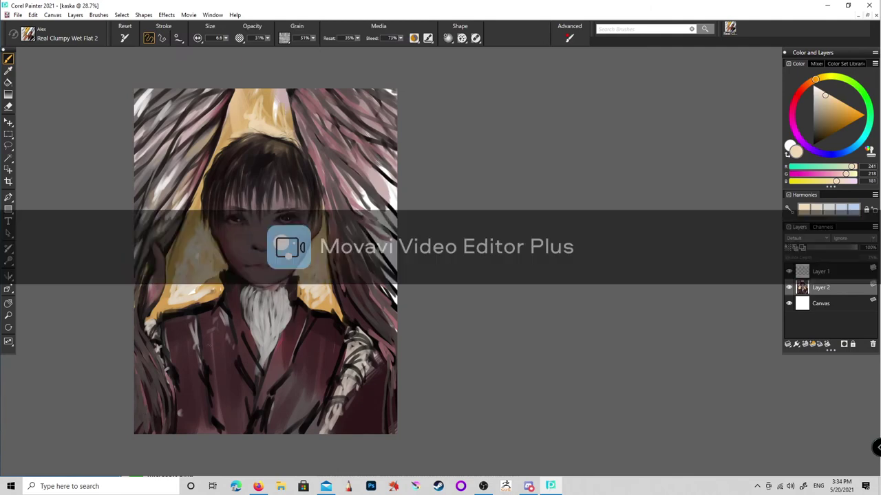
left_click_drag(177, 362, 195, 345)
left_click_drag(180, 395, 192, 373)
left_click_drag(309, 329, 304, 307)
left_click_drag(307, 378, 339, 334)
left_click_drag(301, 396, 320, 367)
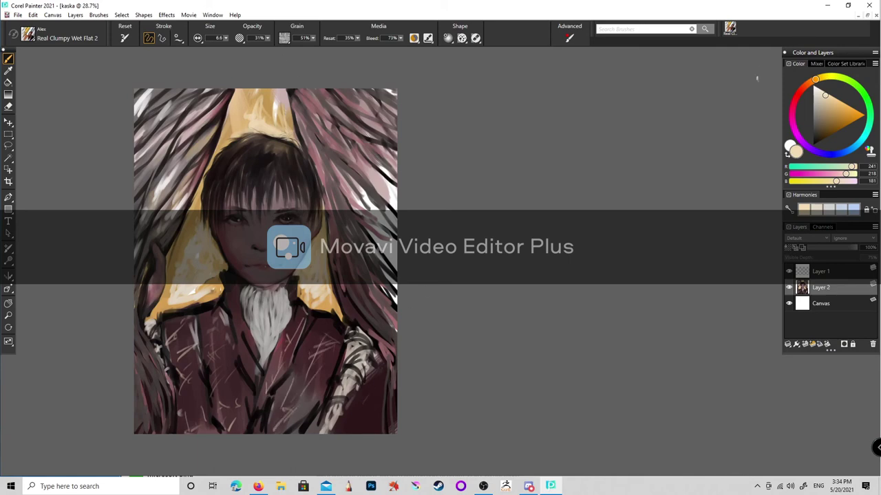
- Sample a near-black, set the brush size to 18.4 and darken the inner edge of the right drapery down to the shoulder
left_click(329, 143, "alt")
key("bracketright")
key("bracketright")
key("bracketright")
mouse_move(302, 111)
left_mouse_down()
mouse_move(332, 153)
mouse_move(327, 187)
left_mouse_up()
left_click_drag(316, 157, 330, 240)
mouse_move(322, 205)
left_mouse_down()
mouse_move(330, 245)
mouse_move(352, 263)
left_mouse_up()
left_click_drag(333, 234, 355, 278)
mouse_move(324, 219)
left_mouse_down()
mouse_move(336, 284)
mouse_move(380, 344)
left_mouse_up()
left_click_drag(369, 331, 390, 353)
left_click_drag(319, 222, 327, 259)
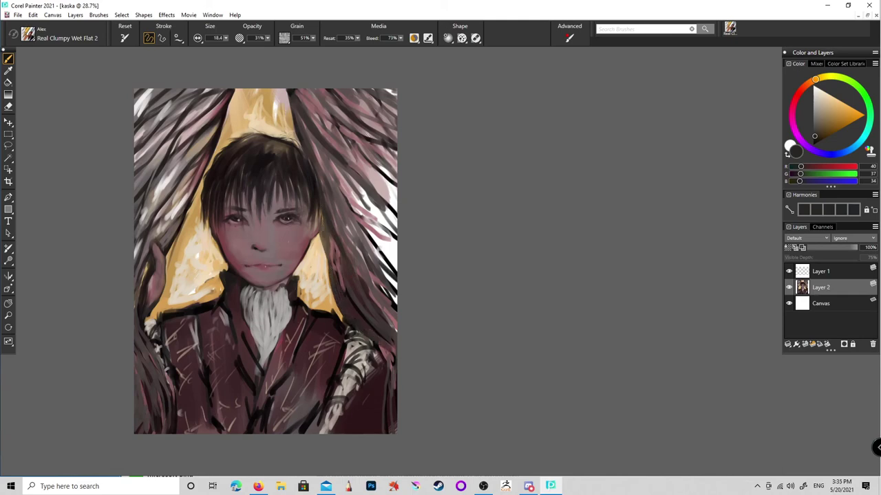
- Sample a muted pink, lighten it and paint streaks in the middle of the right drapery
left_click(275, 241, "alt")
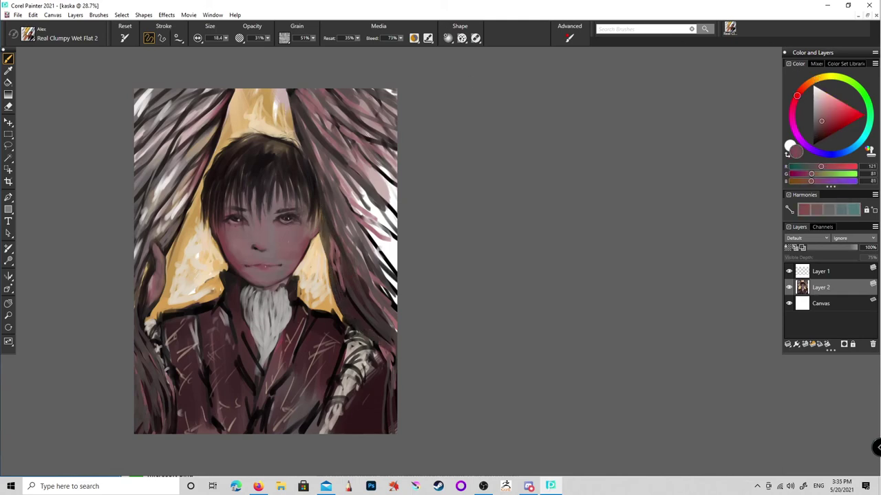
left_click(818, 108)
mouse_move(355, 284)
left_mouse_down()
mouse_move(348, 308)
mouse_move(366, 329)
mouse_move(372, 306)
left_mouse_up()
left_click_drag(347, 231, 389, 283)
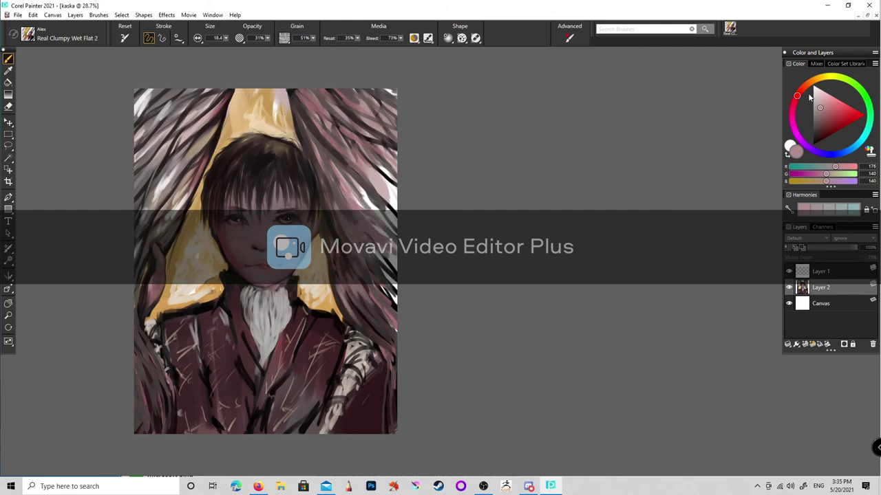
- Choose a pale greyish pink and cover the right drapery with broad streaks from the top edge down to the sleeve
left_click(816, 99)
left_click_drag(347, 172, 365, 258)
mouse_move(344, 227)
left_mouse_down()
mouse_move(392, 313)
mouse_move(392, 347)
left_mouse_up()
left_click_drag(347, 278, 365, 313)
left_click_drag(331, 145, 389, 217)
left_click_drag(309, 110, 368, 189)
left_click_drag(330, 121, 392, 196)
left_click_drag(331, 175, 396, 89)
mouse_move(379, 287)
left_mouse_down()
mouse_move(396, 318)
mouse_move(397, 378)
left_mouse_up()
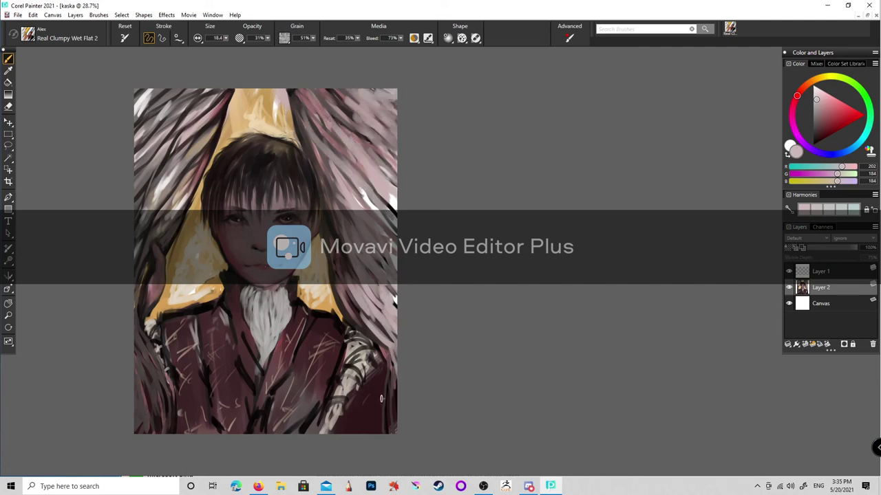
- Paint pale greyish pink streaks down the lower left drapery beside the coat
mouse_move(166, 351)
left_mouse_down()
mouse_move(136, 412)
mouse_move(138, 433)
left_mouse_up()
left_click_drag(162, 334, 136, 396)
mouse_move(167, 392)
left_mouse_down()
mouse_move(163, 434)
mouse_move(135, 433)
left_mouse_up()
- Paint pale greyish pink streaks over the dark area of the lower right drapery beside the patterned sleeve
left_click_drag(388, 363, 393, 430)
left_click_drag(357, 353, 388, 433)
left_click_drag(368, 333, 396, 434)
left_click_drag(379, 337, 385, 362)
left_click_drag(385, 398, 391, 433)
left_click_drag(375, 368, 396, 433)
left_click_drag(354, 399, 379, 433)
left_click_drag(382, 382, 395, 433)
left_click_drag(375, 329, 383, 368)
- Sample near-black from the hair, reduce the brush size to 4.3 and draw fine fold lines on the lower left drapery
left_click(258, 165, "alt")
key("[")
key("[")
key("[")
key("[")
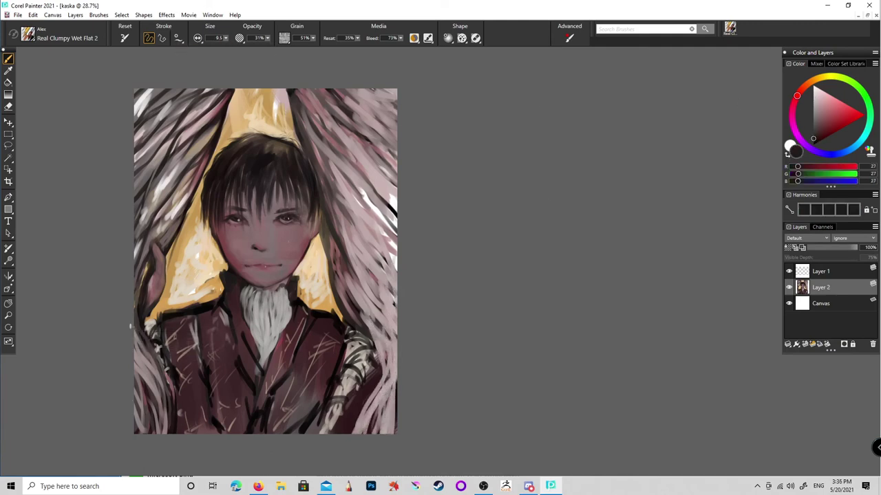
key("[")
key("[")
key("[")
key("[")
left_click_drag(158, 352, 136, 395)
left_click_drag(166, 398, 164, 409)
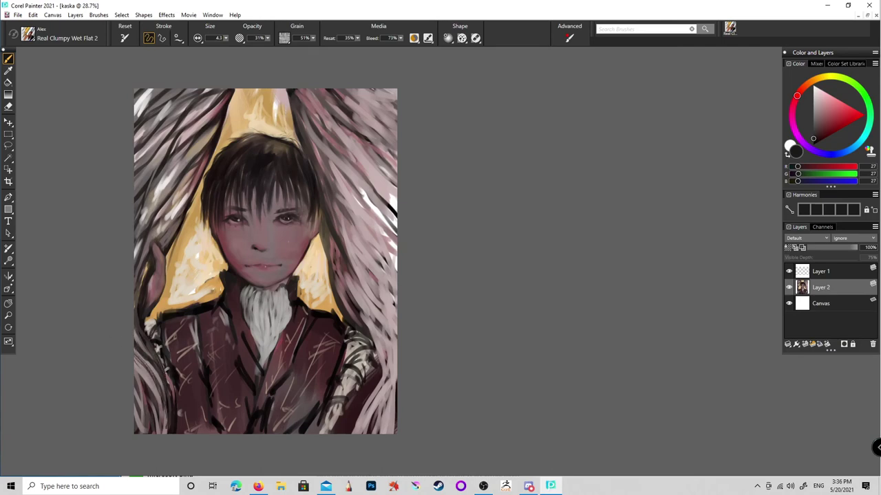
left_click_drag(144, 354, 137, 362)
- Set the brush size to 7.3, thicken the lower left folds in near-black and add mid-grey streaks beside the patterned sleeve
key("]")
key("]")
left_click_drag(158, 391, 157, 434)
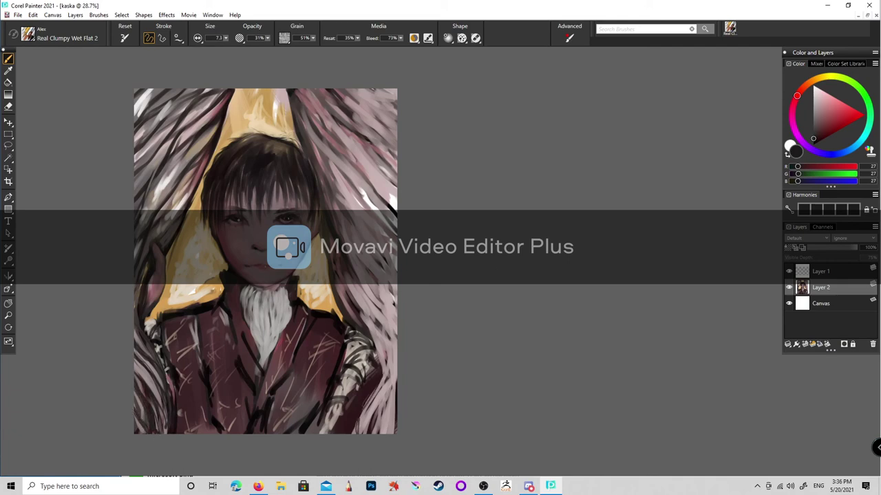
left_click(812, 116)
left_click_drag(381, 348, 375, 384)
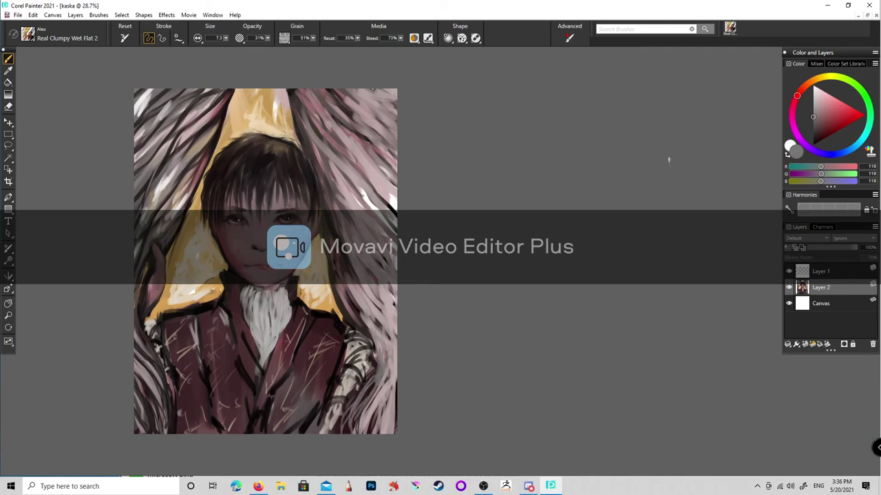
- Sample near-black and draw fold lines along the right drapery's top, inner edge and lower part beside the sleeve
left_click(348, 413, "alt")
left_click_drag(311, 108, 298, 126)
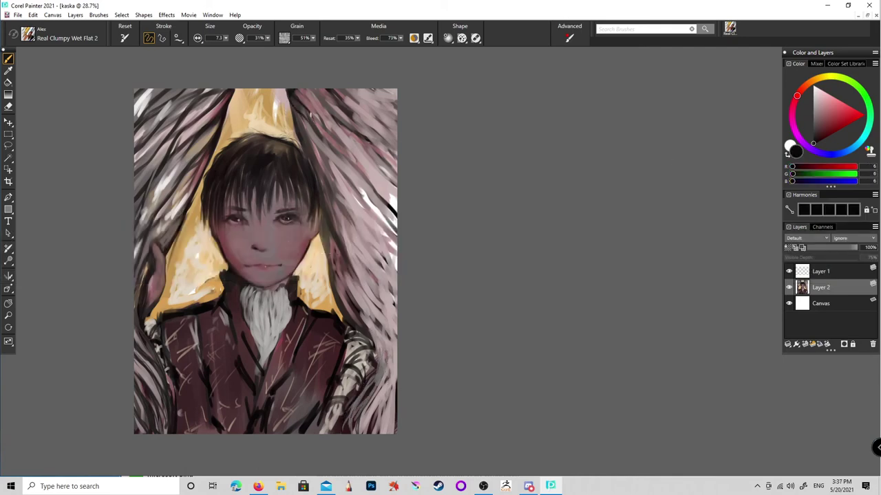
left_click_drag(318, 164, 294, 108)
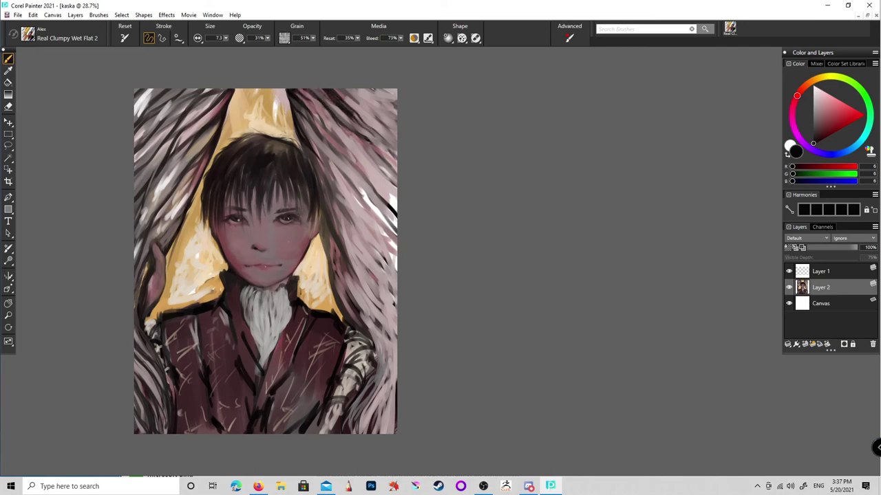
left_click_drag(372, 90, 412, 102)
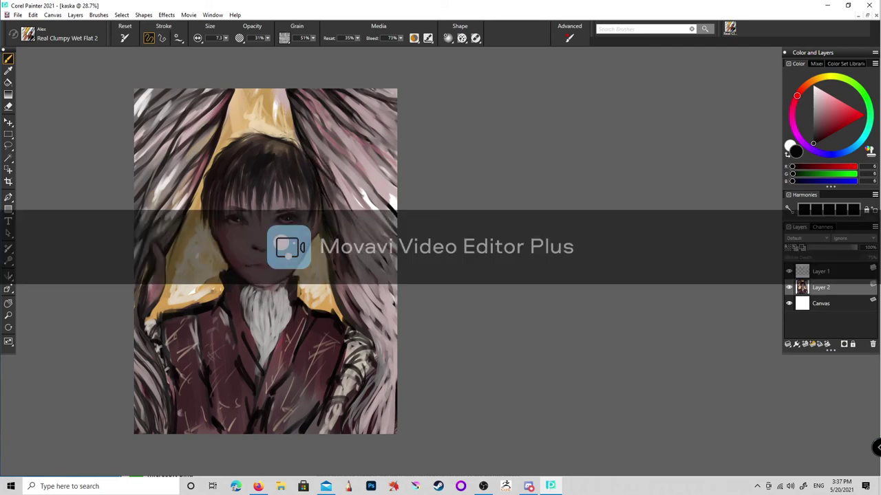
left_click_drag(371, 344, 331, 283)
mouse_move(377, 348)
left_mouse_down()
mouse_move(370, 398)
mouse_move(350, 434)
left_mouse_up()
mouse_move(382, 363)
left_mouse_down()
mouse_move(345, 424)
mouse_move(370, 395)
left_mouse_up()
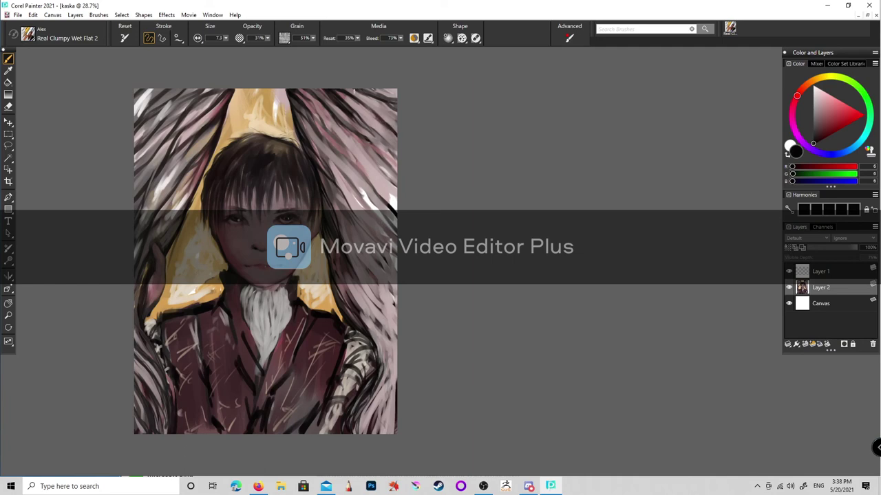
- Draw near-black fold lines across the right drapery from its outer edge inward, continuing down to the canvas bottom
mouse_move(395, 132)
left_mouse_down()
mouse_move(369, 184)
mouse_move(321, 231)
left_mouse_up()
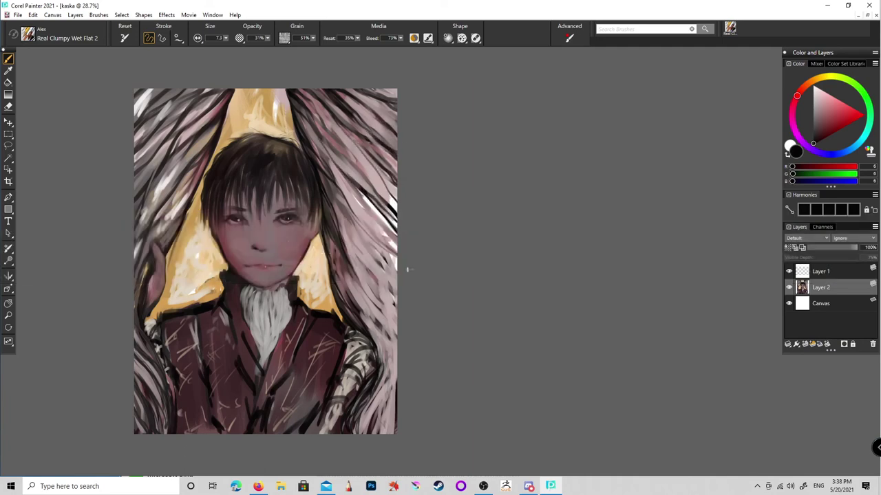
left_click_drag(395, 199, 339, 265)
mouse_move(395, 220)
left_mouse_down()
mouse_move(355, 282)
mouse_move(335, 261)
left_mouse_up()
mouse_move(395, 268)
left_mouse_down()
mouse_move(347, 315)
mouse_move(338, 340)
left_mouse_up()
left_click_drag(397, 327, 374, 363)
left_click_drag(363, 297, 343, 329)
mouse_move(395, 339)
left_mouse_down()
mouse_move(371, 363)
mouse_move(370, 389)
left_mouse_up()
left_click_drag(393, 355, 377, 406)
left_click_drag(384, 376, 355, 421)
left_click_drag(382, 371, 374, 420)
left_click_drag(384, 377, 389, 434)
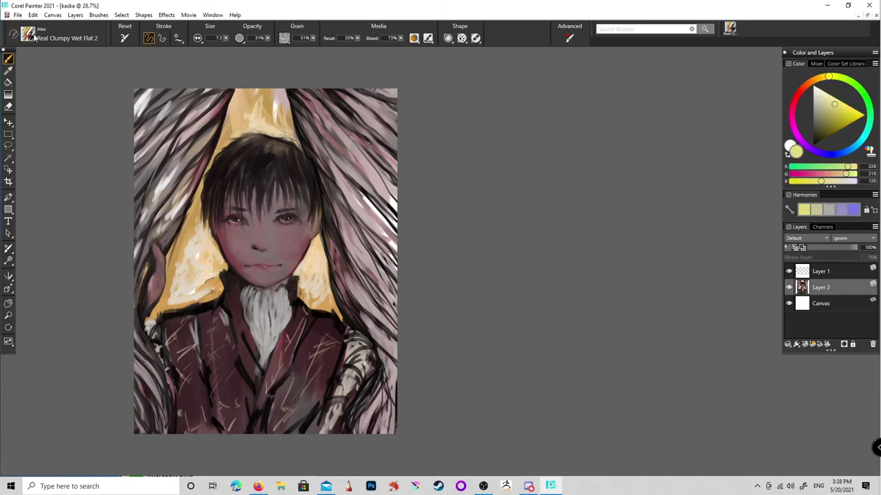
- Add a new layer above the painting and fill it with a radial white-to-golden-yellow gradient centred near the upper right
key("ctrl+shift+n")
key("k")
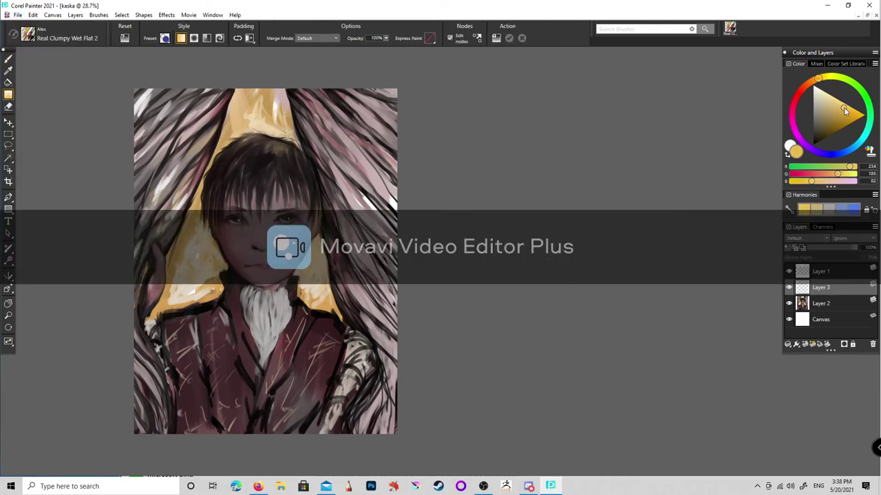
left_click_drag(322, 113, 264, 360)
left_click(194, 38)
left_click_drag(296, 131, 152, 304)
key("Return")
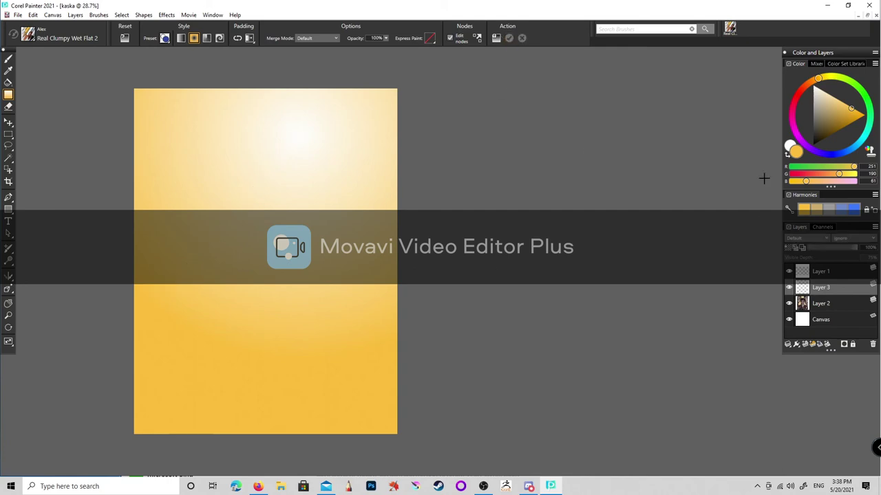
- Try the golden gradient layer at 50% opacity with Screen, Saturation and several other blending modes
left_click(798, 238)
left_click(800, 311)
left_click(817, 239)
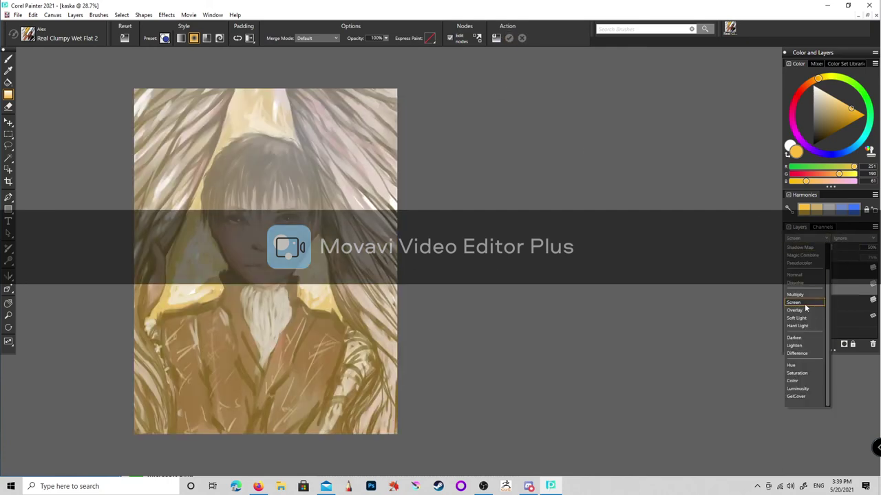
left_click(802, 316)
left_click(817, 239)
left_click(801, 320)
left_click(819, 240)
left_click(797, 318)
left_click(806, 238)
left_click(794, 338)
left_click(806, 238)
left_click(797, 353)
left_click(806, 238)
left_click(797, 373)
- Try further blending modes on the golden gradient layer, including Multiply
left_click(808, 239)
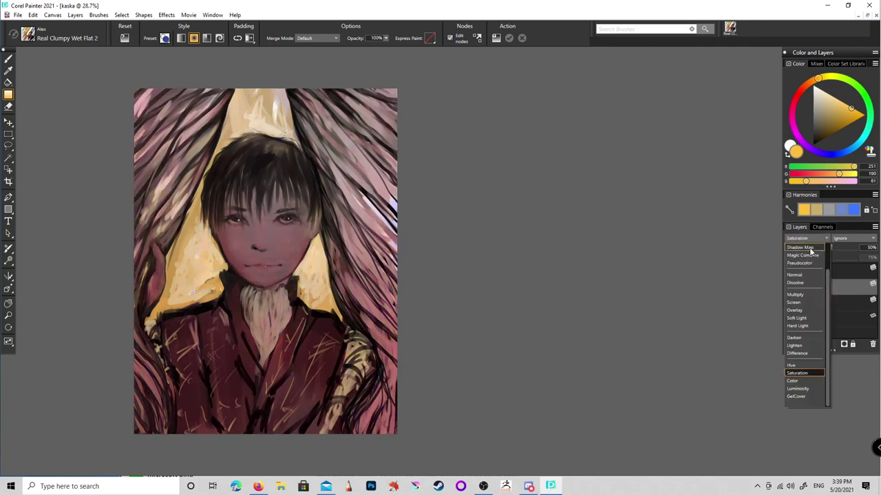
left_click(806, 250)
left_click(809, 238)
left_click(810, 245)
left_click(810, 242)
left_click(797, 303)
left_click(807, 238)
left_click(797, 310)
left_click(806, 238)
left_click(797, 318)
left_click(820, 287)
- Set the golden gradient layer to Overlay blending at 13% opacity
left_click(807, 238)
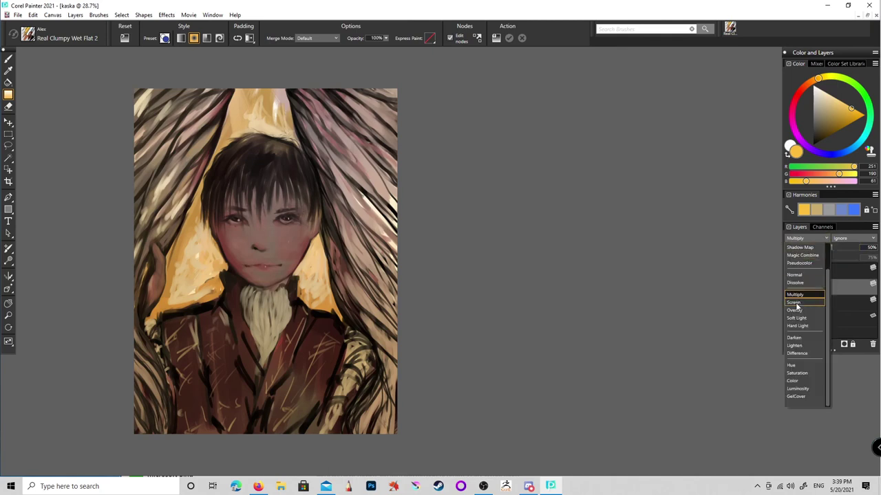
left_click(797, 302)
left_click(806, 238)
left_click(795, 311)
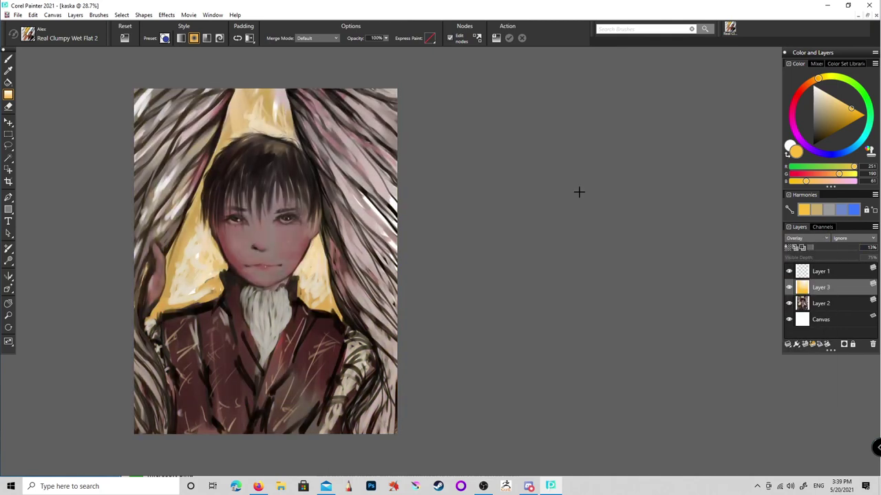
- Add a new layer above Layer 1 and fill it with a radial white-to-blue gradient
left_click(823, 271)
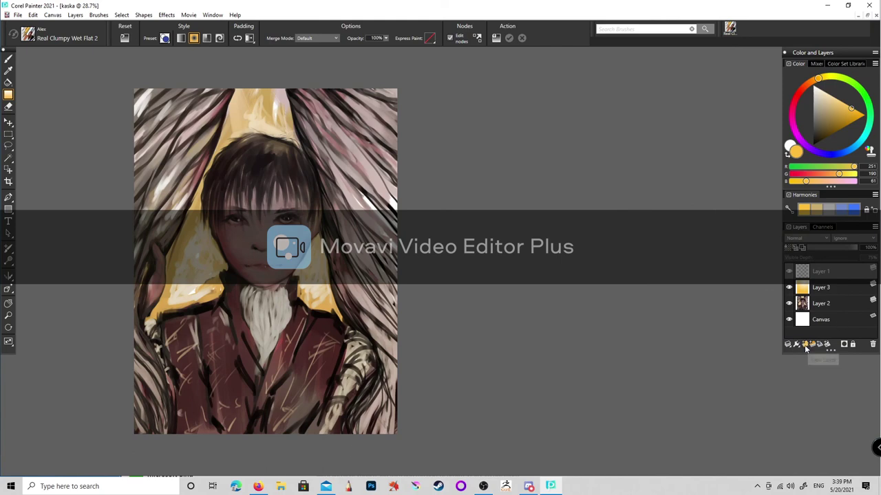
left_click(807, 348)
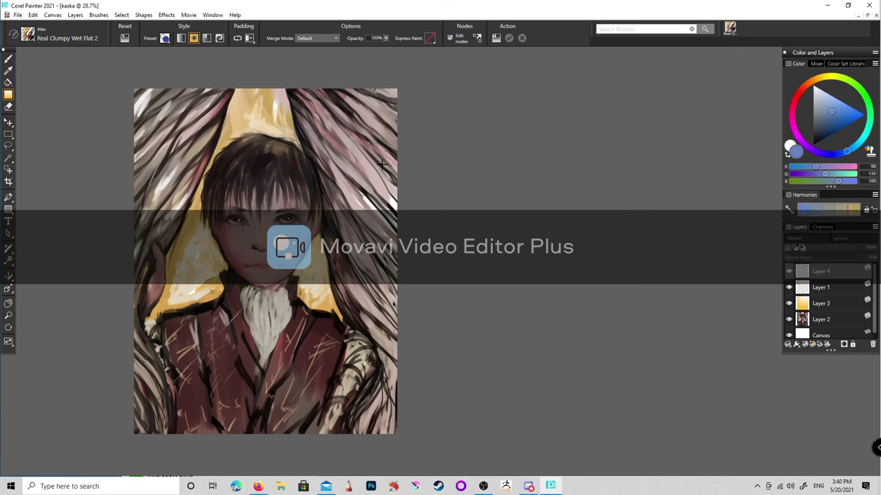
left_click_drag(250, 294, 462, 78)
left_click(509, 38)
- Try the Screen and Soft Light blending modes on the blue gradient layer
left_click(806, 238)
left_click(805, 324)
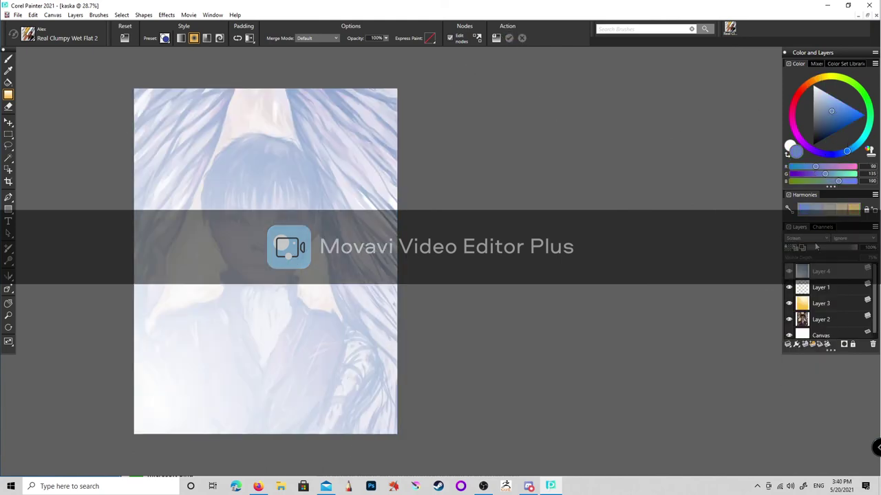
left_click(806, 238)
left_click(805, 340)
- Lower the blue gradient layer's opacity to 43% and set its blending mode to Overlay
left_click(831, 248)
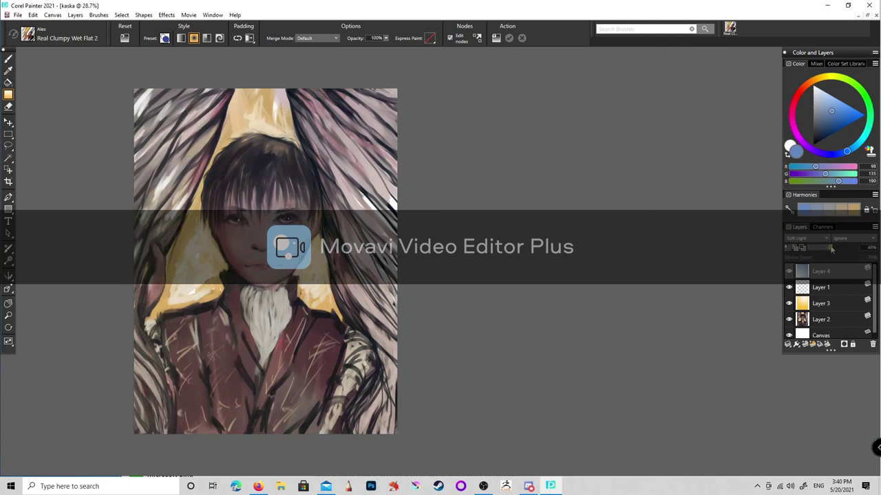
left_click_drag(823, 251, 829, 252)
left_click(806, 238)
left_click(805, 310)
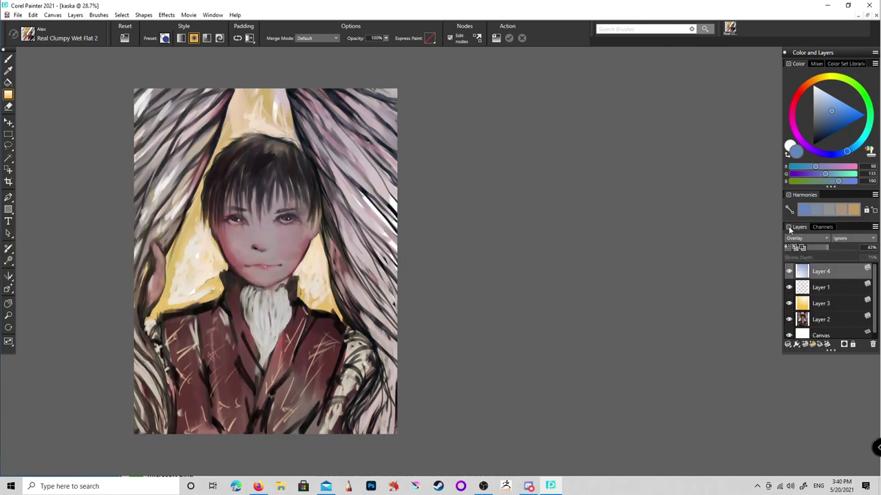
- Configure the Eraser with size 113.7, 49% opacity and a softer rounded dab profile
left_click(8, 107)
left_click(225, 38)
left_click_drag(239, 50, 256, 49)
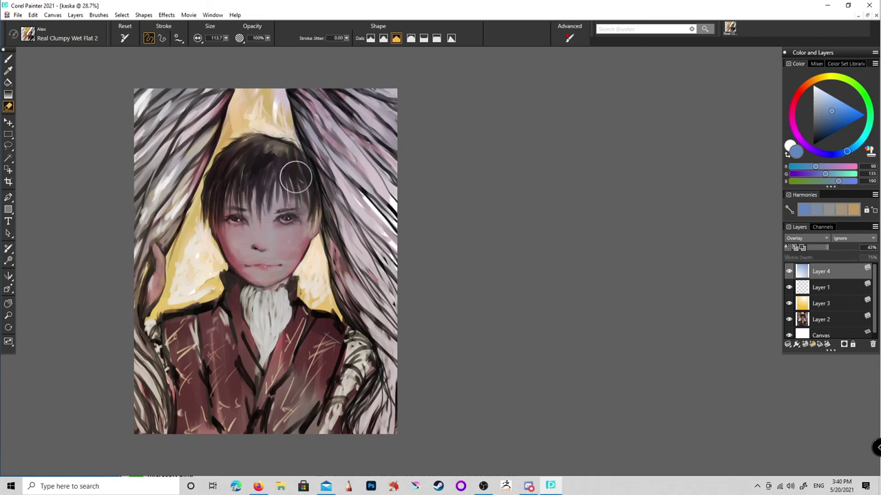
left_click(267, 38)
left_click_drag(314, 49, 271, 51)
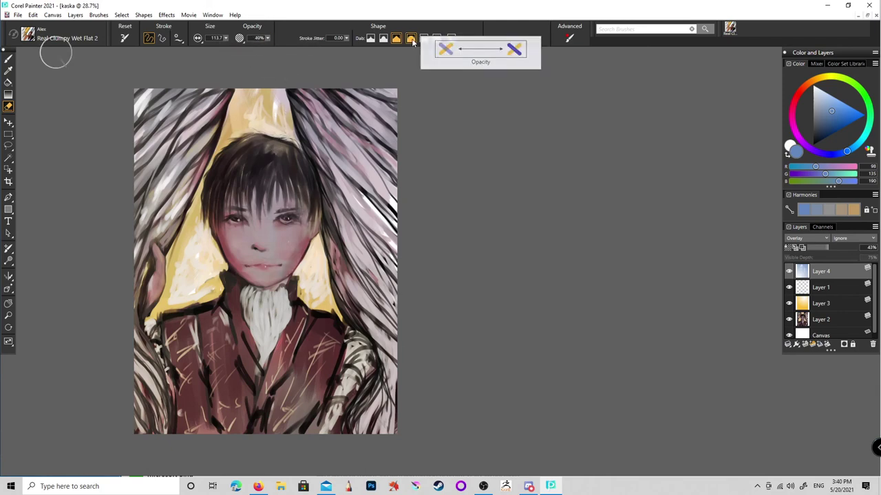
- Erase the blue gradient layer over the face, the raised hand and the coat, and enlarge the eraser to 227.8
mouse_move(274, 184)
left_mouse_down()
mouse_move(260, 270)
mouse_move(241, 228)
mouse_move(233, 256)
left_mouse_up()
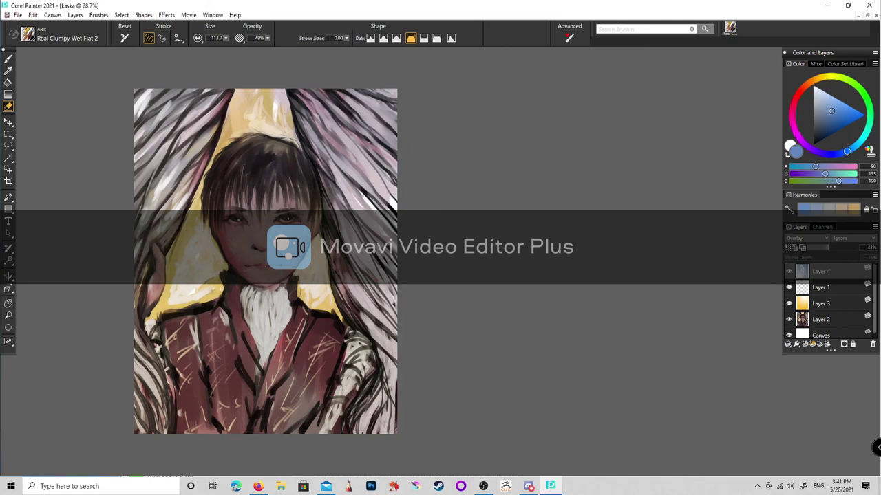
mouse_move(256, 289)
left_mouse_down()
mouse_move(266, 350)
mouse_move(245, 394)
left_mouse_up()
left_click_drag(147, 278, 154, 402)
left_click_drag(281, 388, 239, 413)
left_click_drag(283, 344, 265, 400)
left_click_drag(241, 320, 206, 433)
left_click_drag(200, 323, 169, 434)
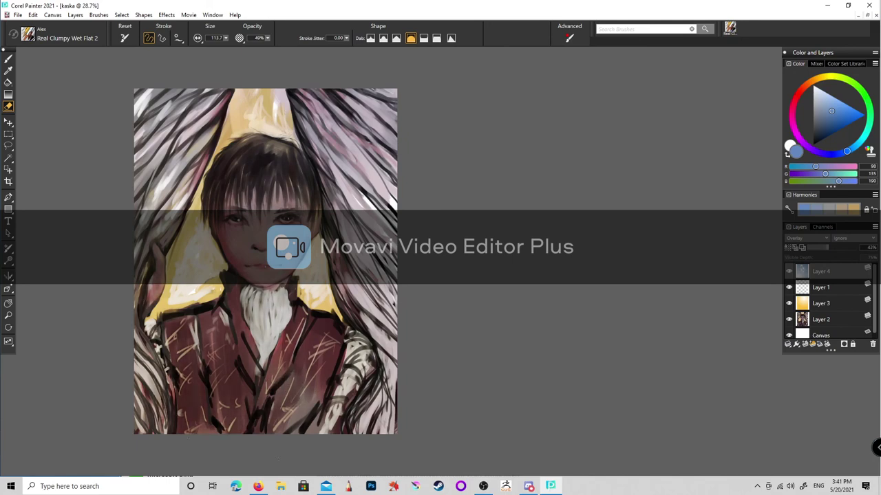
left_click_drag(327, 358, 282, 433)
left_click_drag(225, 39, 244, 48)
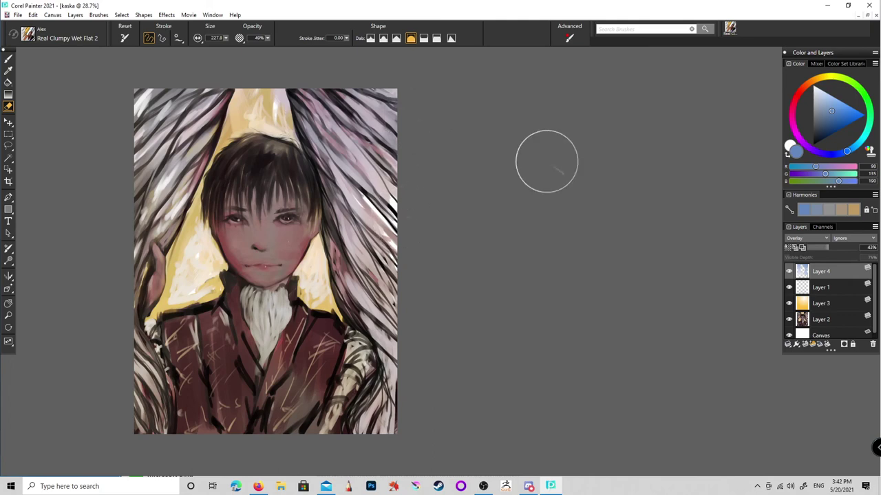
- Replace Layer 1 with a new empty layer above Layer 4 and switch to the Brush tool
left_click(626, 318, "alt")
left_click(872, 344)
left_click(8, 58)
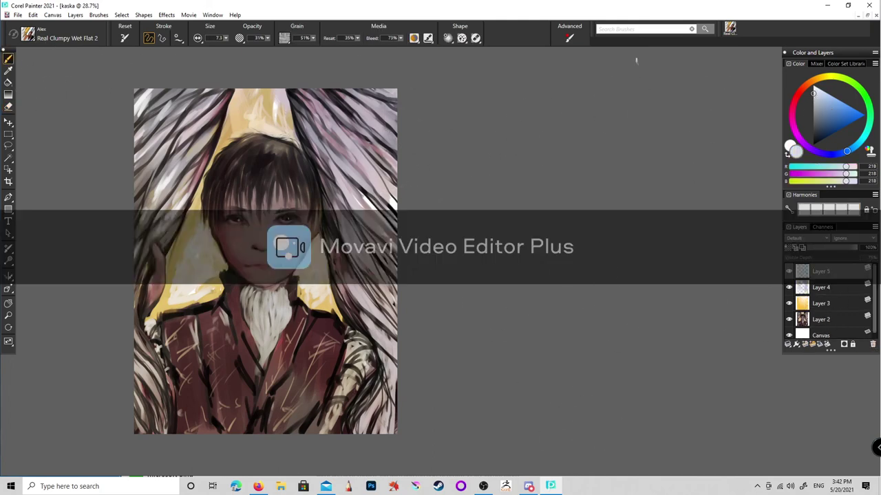
- Choose the Basic Round brush from the Alex category and paint a large light-grey round patch over the drapery beside the head
left_click(27, 35)
scroll(213, 177, "up", 1)
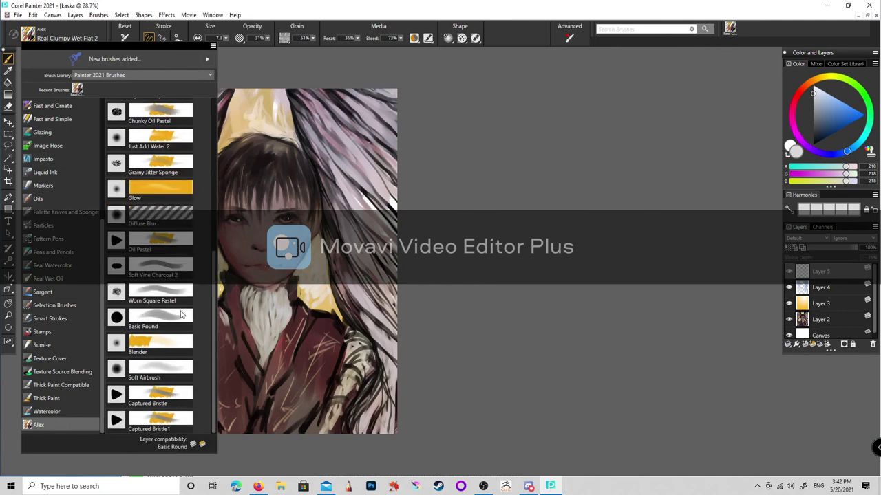
left_click(160, 181)
mouse_move(338, 141)
left_mouse_down()
mouse_move(375, 163)
mouse_move(323, 103)
mouse_move(330, 179)
mouse_move(388, 172)
left_mouse_up()
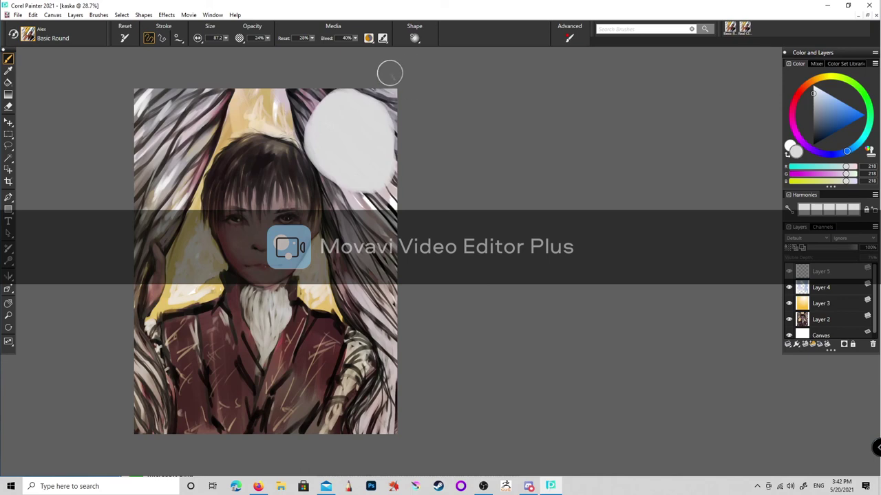
- Set the Basic Round brush to black at size 5.2 for drawing on the light-grey patch
left_click(321, 124, "alt")
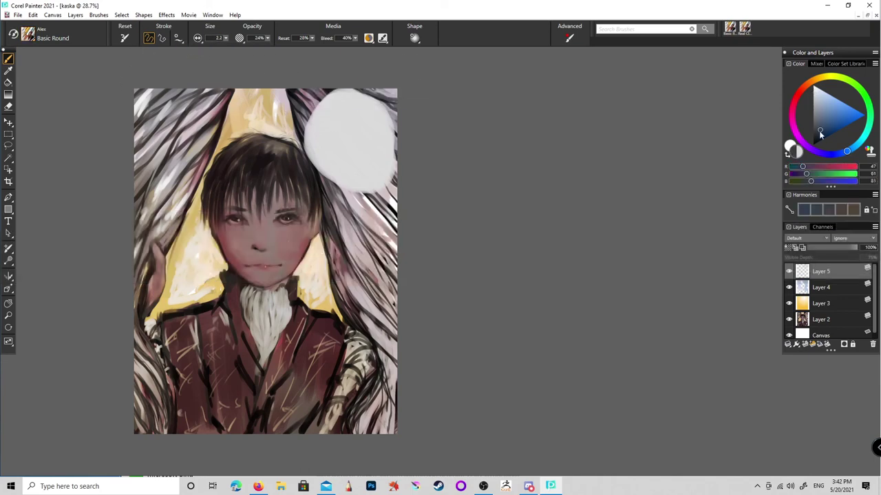
left_click_drag(225, 38, 206, 48)
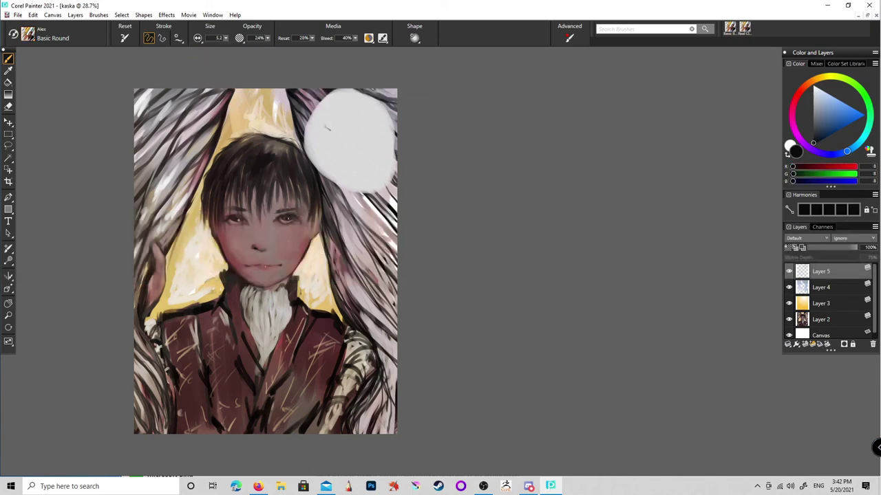